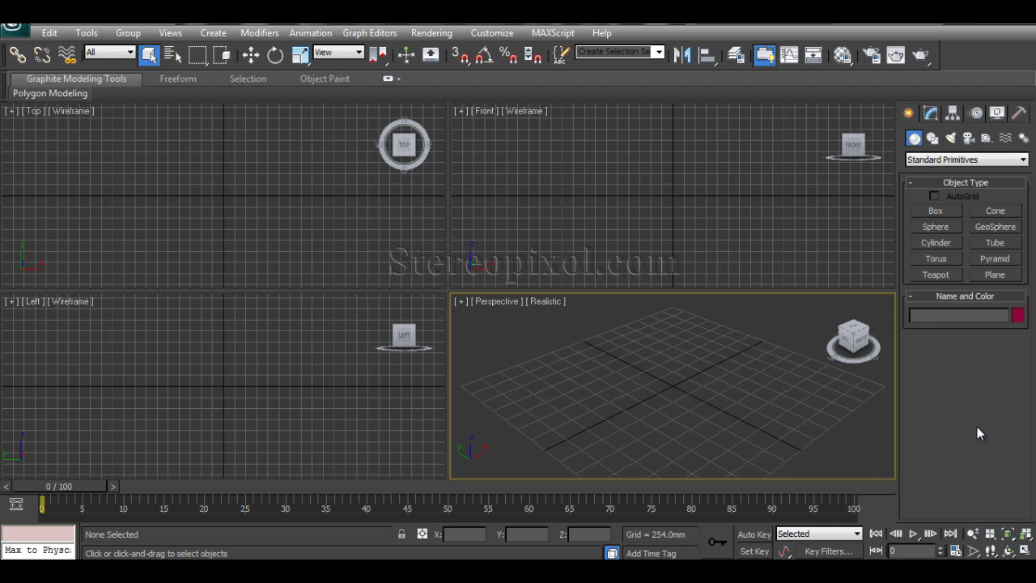
Step: Create a teapot (radius 429.258mm) at the centre of the grid in the Perspective view
{"action": "left_click", "coordinate": [936, 274]}
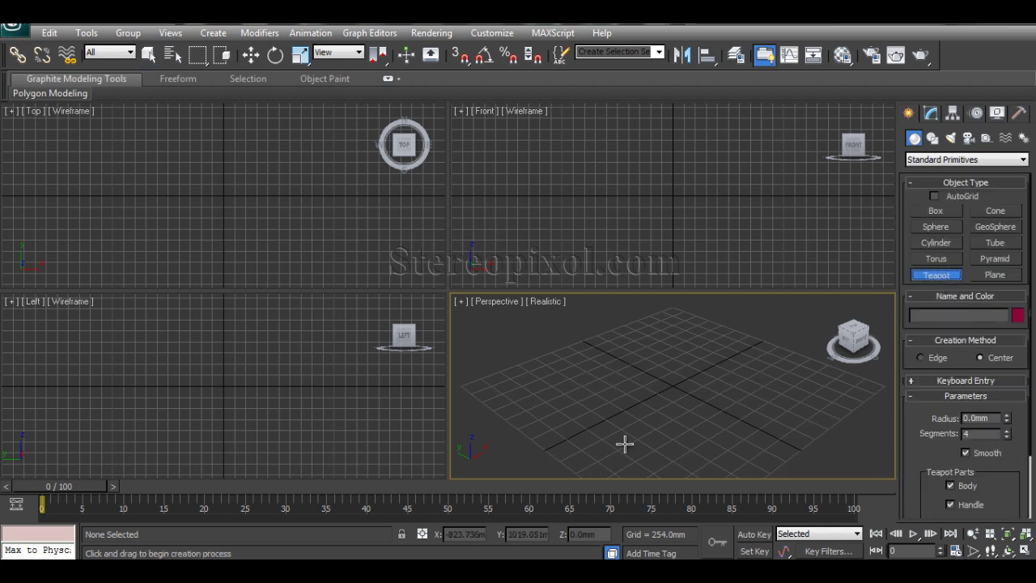
{"action": "left_click_drag", "start_coordinate": [670, 383], "coordinate": [680, 400]}
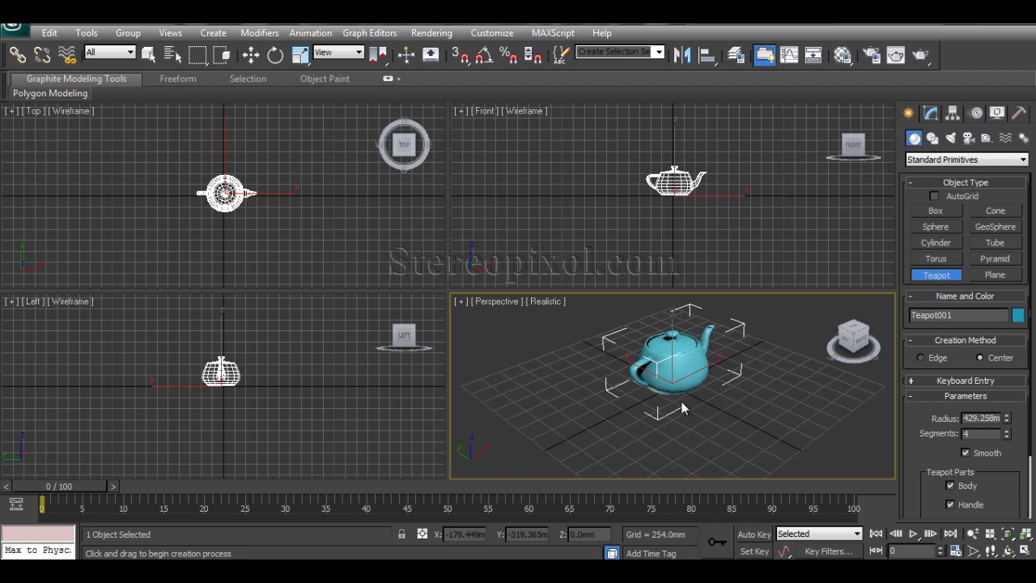
{"action": "key", "text": "w"}
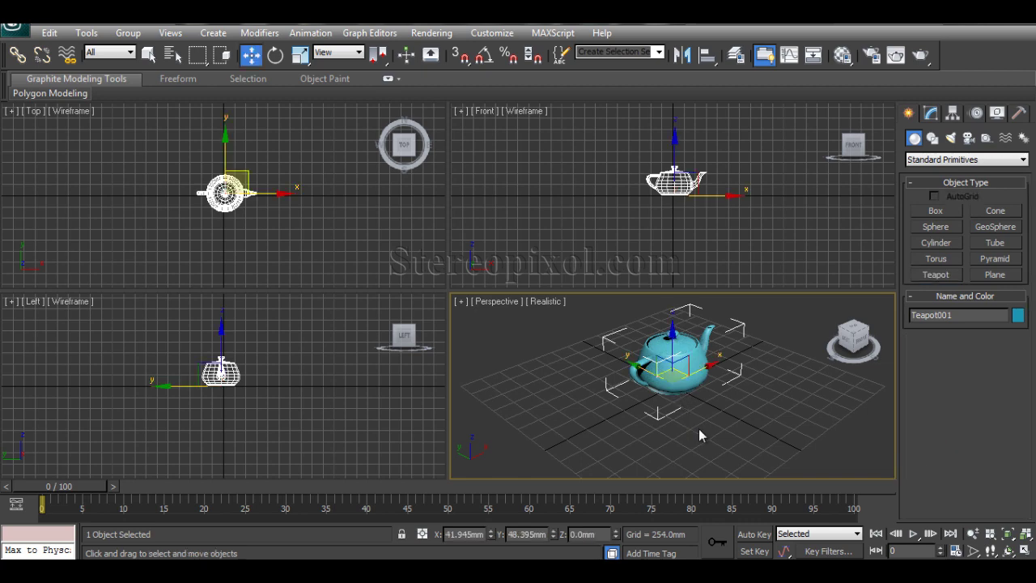
{"action": "middle_click_drag", "start_coordinate": [700, 428], "coordinate": [659, 440], "text": "alt"}
Step: Set the teapot's Segments to 1 for a low-poly look
{"action": "left_click", "coordinate": [931, 114]}
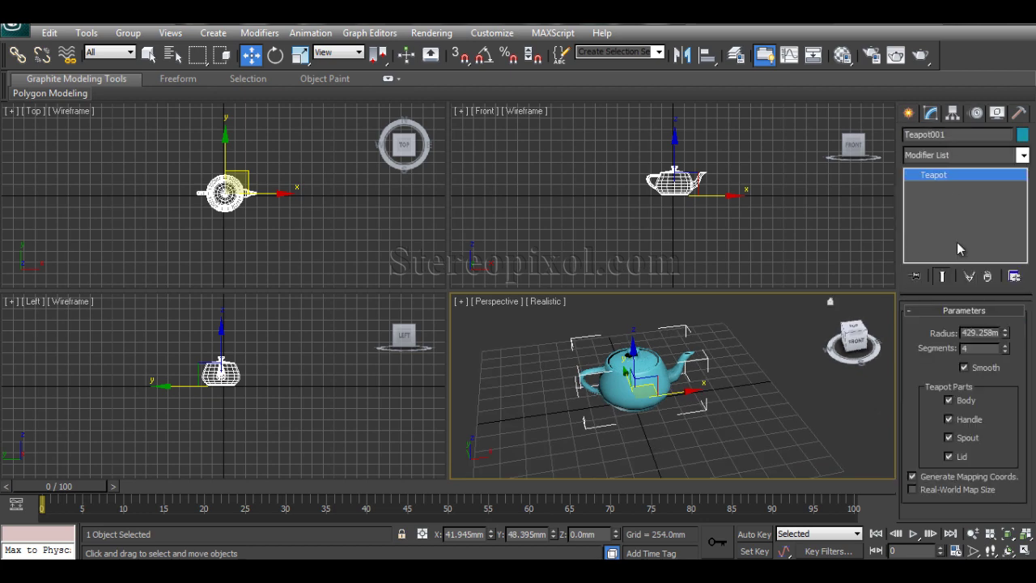
{"action": "double_click", "coordinate": [981, 348]}
{"action": "type", "text": "1"}
{"action": "key", "text": "Return"}
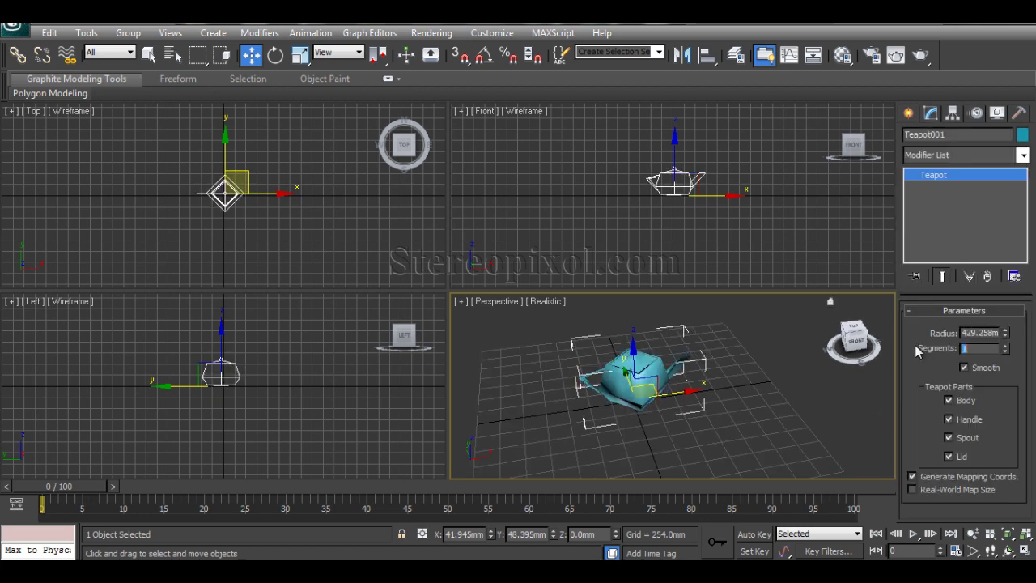
{"action": "middle_click_drag", "start_coordinate": [678, 440], "coordinate": [672, 417], "text": "alt"}
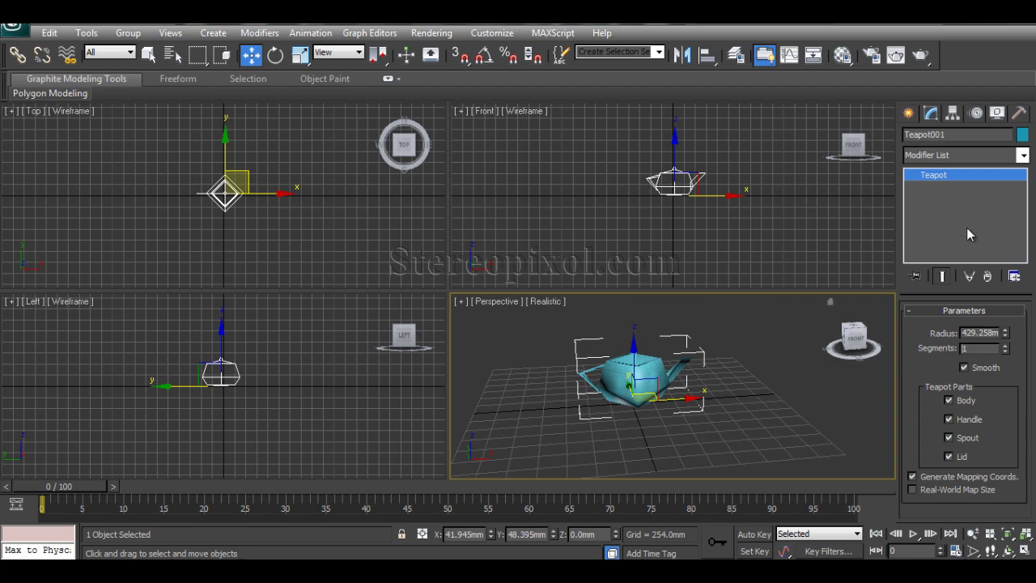
Step: Rename the teapot to 'Low'
{"action": "left_click", "coordinate": [950, 134]}
{"action": "type", "text": "Low"}
{"action": "left_click", "coordinate": [714, 402]}
{"action": "key", "text": "ctrl+z"}
Step: Clone the Low teapot as a copy named 'Mid'
{"action": "key", "text": "ctrl+v"}
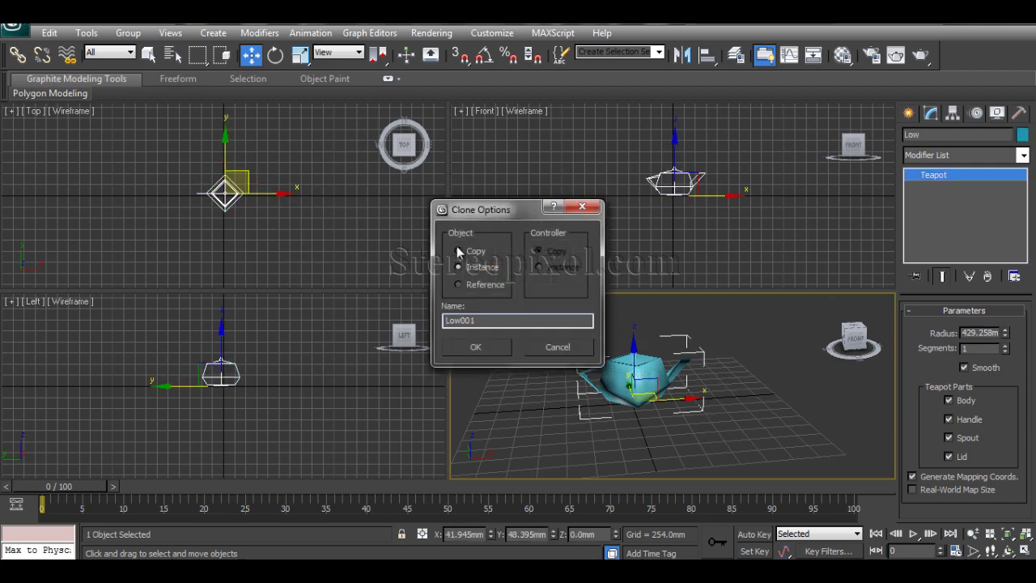
{"action": "left_click_drag", "start_coordinate": [485, 208], "coordinate": [505, 185]}
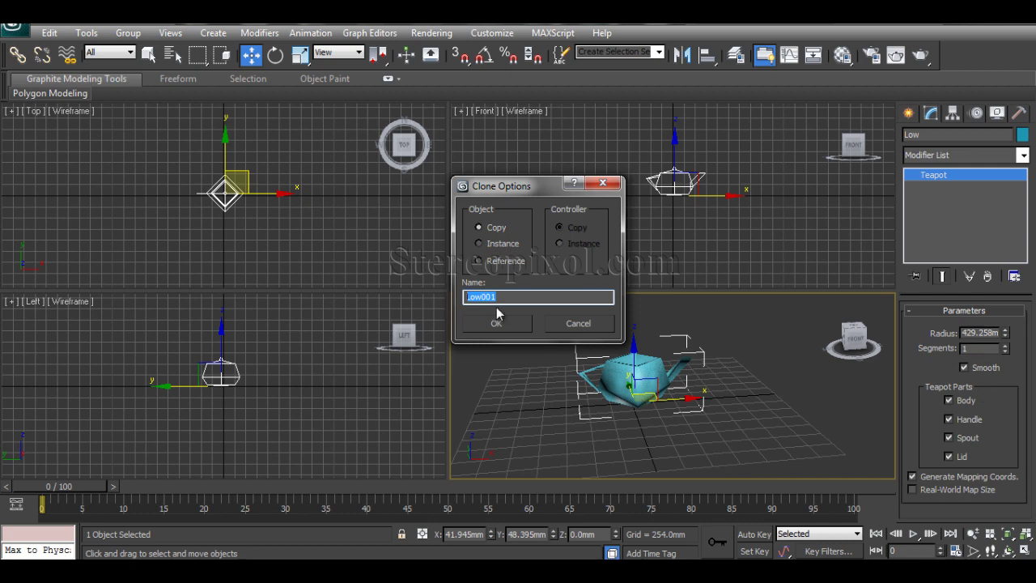
{"action": "type", "text": "Mid"}
{"action": "key", "text": "Return"}
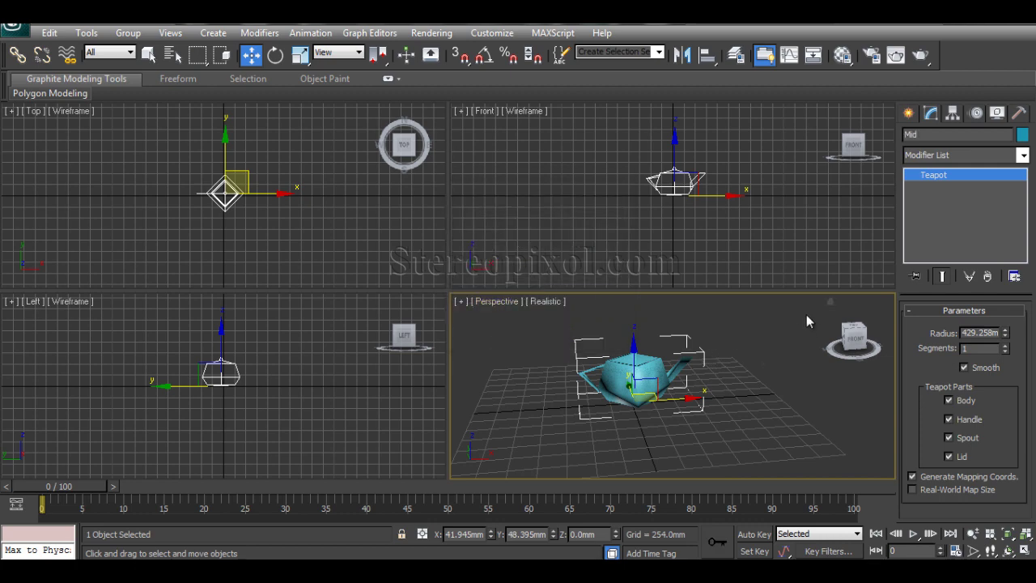
Step: Clone another copy named 'High' and set its Segments to 10
{"action": "key", "text": "ctrl+v"}
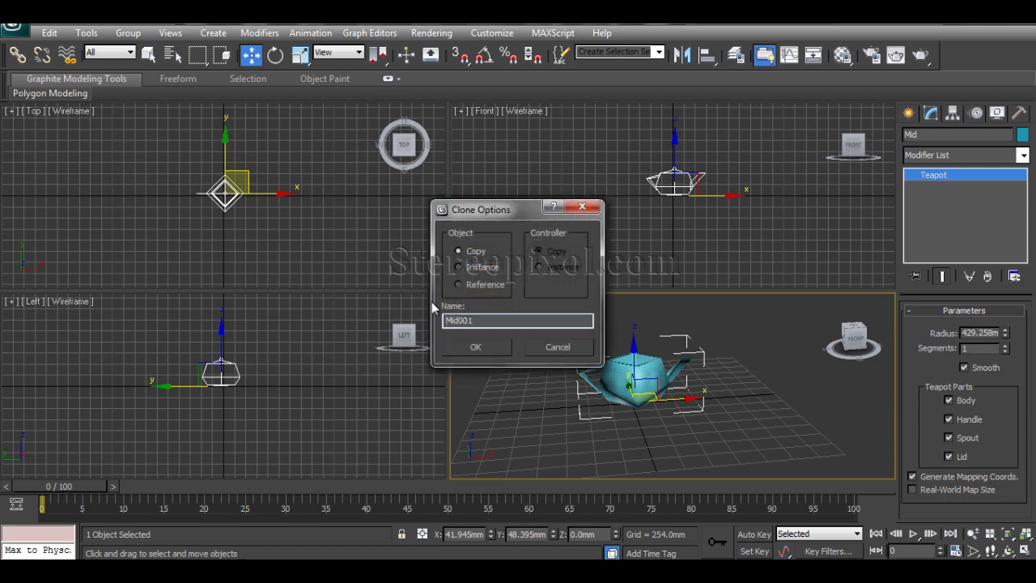
{"action": "double_click", "coordinate": [490, 320]}
{"action": "type", "text": "High"}
{"action": "key", "text": "Return"}
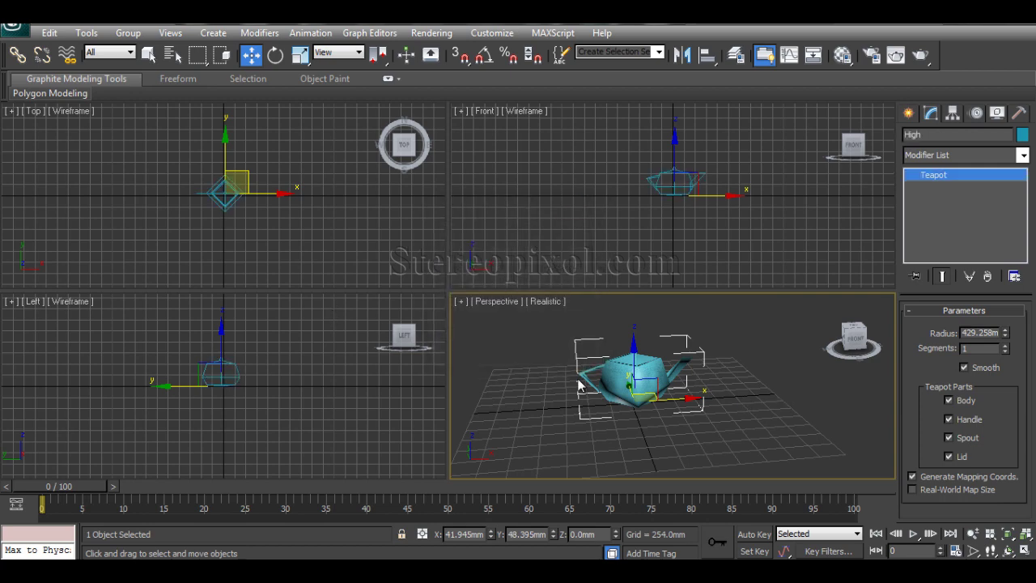
{"action": "double_click", "coordinate": [965, 348]}
{"action": "type", "text": "10"}
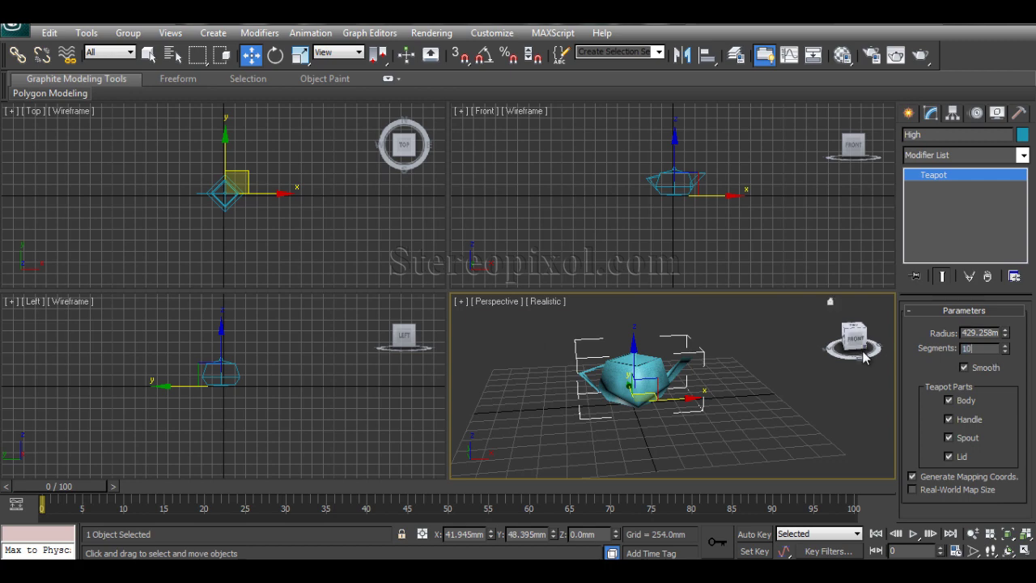
{"action": "key", "text": "Return"}
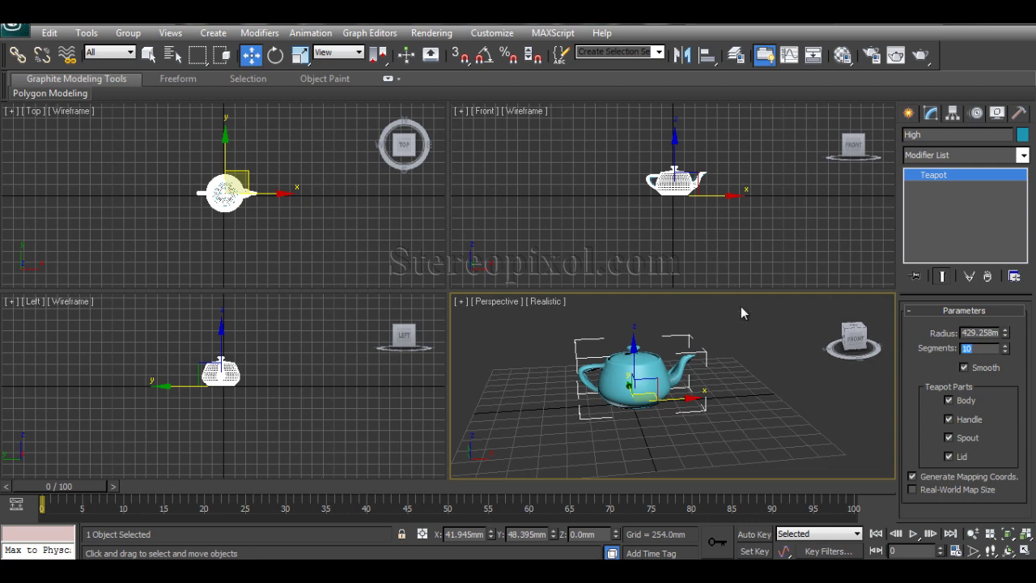
Step: Select Mid from the object list and set its Segments to 4
{"action": "right_click", "coordinate": [752, 335]}
{"action": "left_click", "coordinate": [757, 333]}
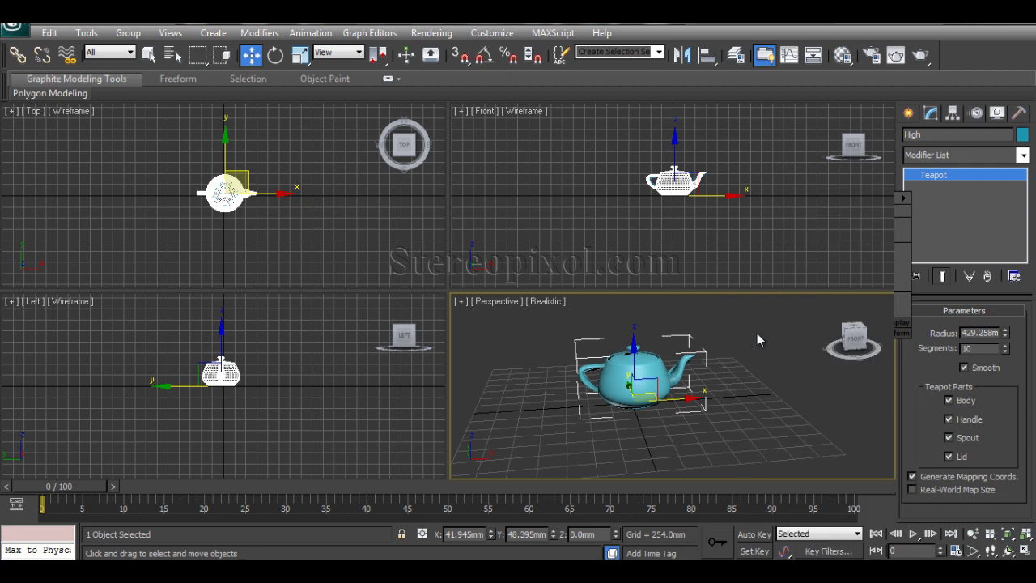
{"action": "key", "text": "h"}
{"action": "left_click", "coordinate": [257, 182]}
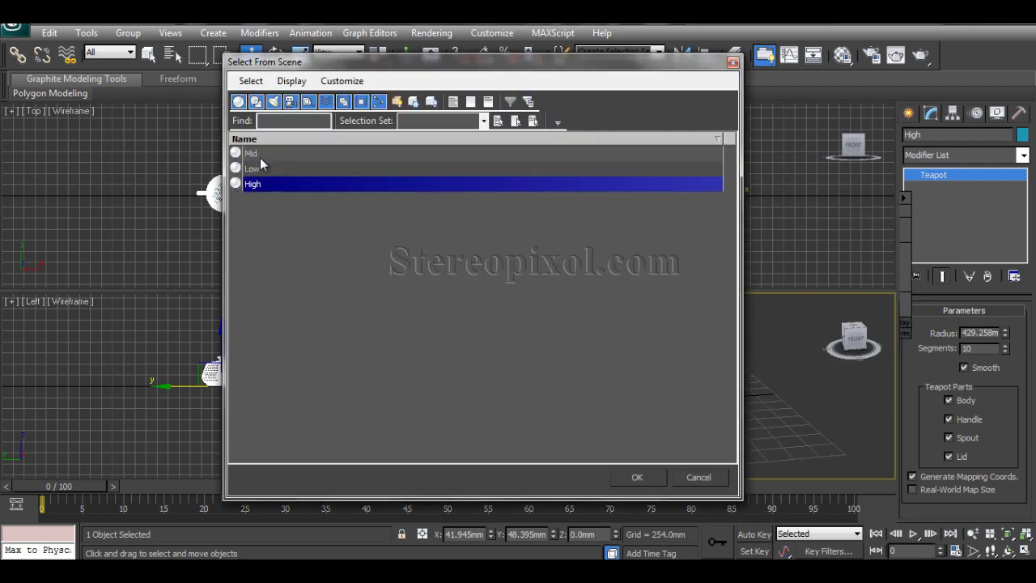
{"action": "double_click", "coordinate": [257, 155]}
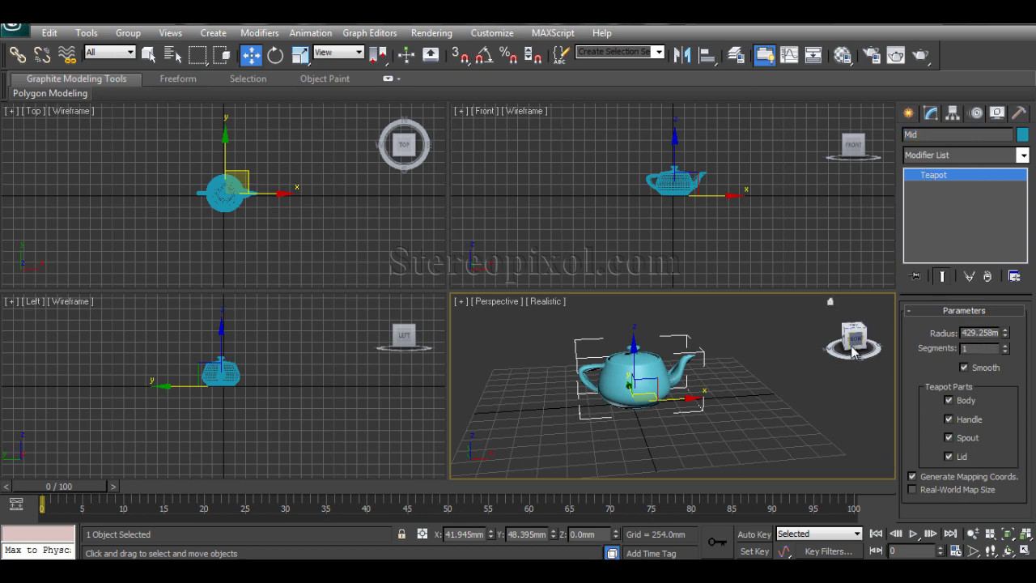
{"action": "double_click", "coordinate": [981, 348]}
{"action": "type", "text": "4"}
{"action": "key", "text": "Return"}
Step: In the Front view, move High to the right and Mid to the left along X
{"action": "left_click", "coordinate": [678, 211]}
{"action": "scroll", "coordinate": [679, 211], "scroll_direction": "up", "scroll_amount": 4}
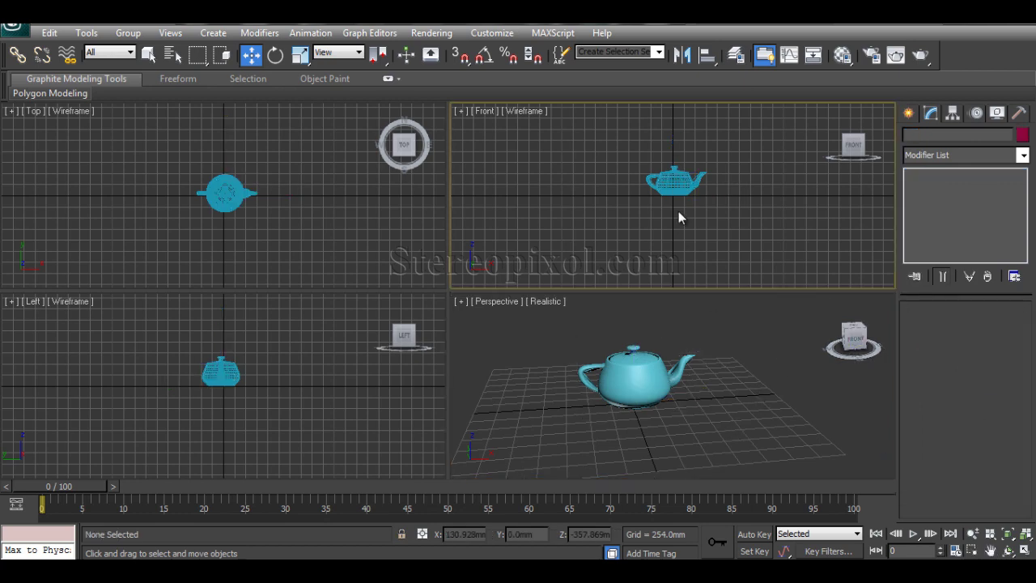
{"action": "middle_click_drag", "start_coordinate": [678, 211], "coordinate": [648, 257]}
{"action": "left_click", "coordinate": [647, 394]}
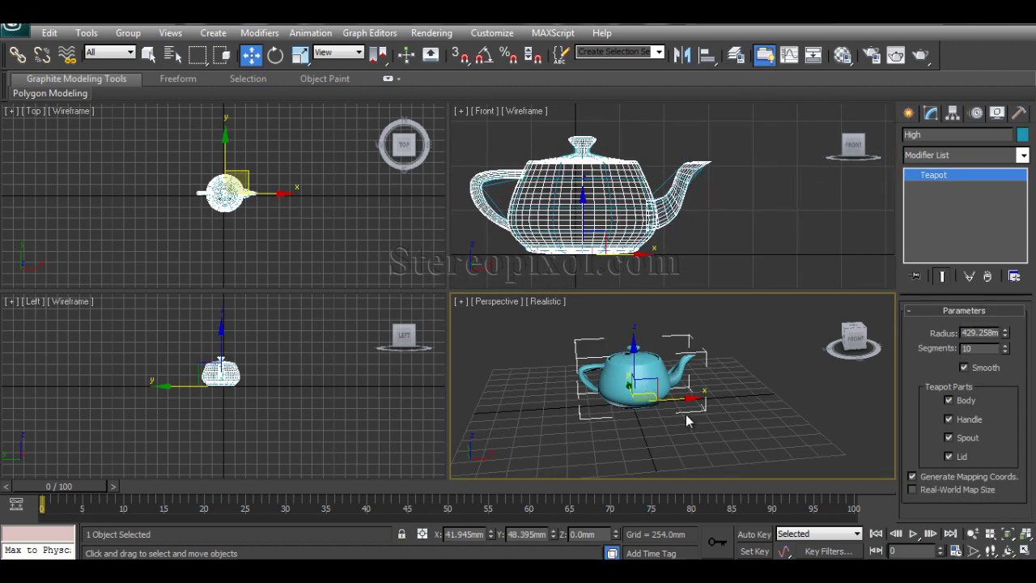
{"action": "left_click_drag", "start_coordinate": [696, 397], "coordinate": [809, 396]}
{"action": "left_click", "coordinate": [679, 397]}
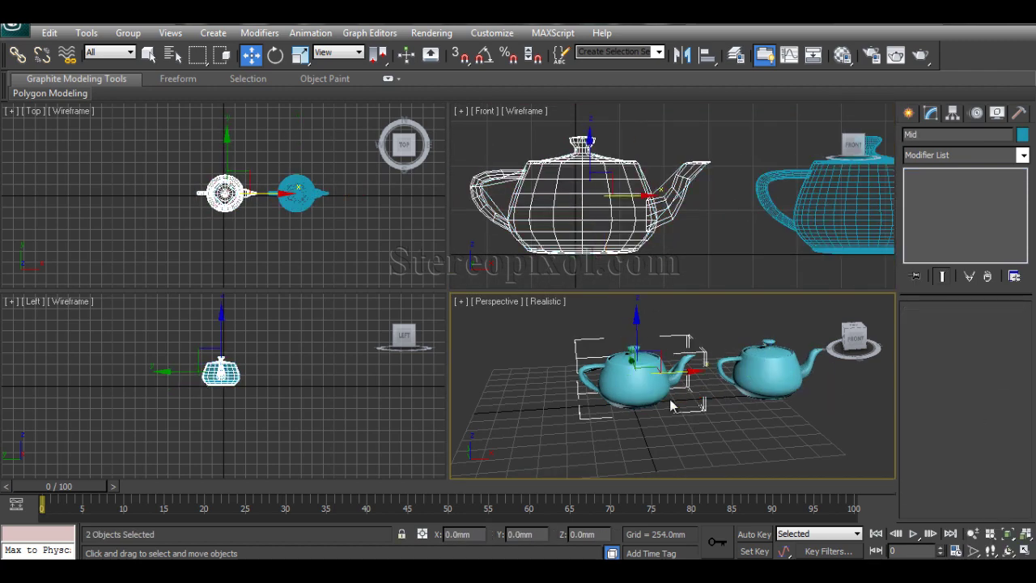
{"action": "left_click_drag", "start_coordinate": [695, 397], "coordinate": [577, 398]}
Step: Select the Low, High and Mid teapots in turn to check their positions
{"action": "left_click", "coordinate": [605, 428]}
{"action": "left_click", "coordinate": [662, 378]}
{"action": "middle_click_drag", "start_coordinate": [657, 432], "coordinate": [649, 437], "text": "alt"}
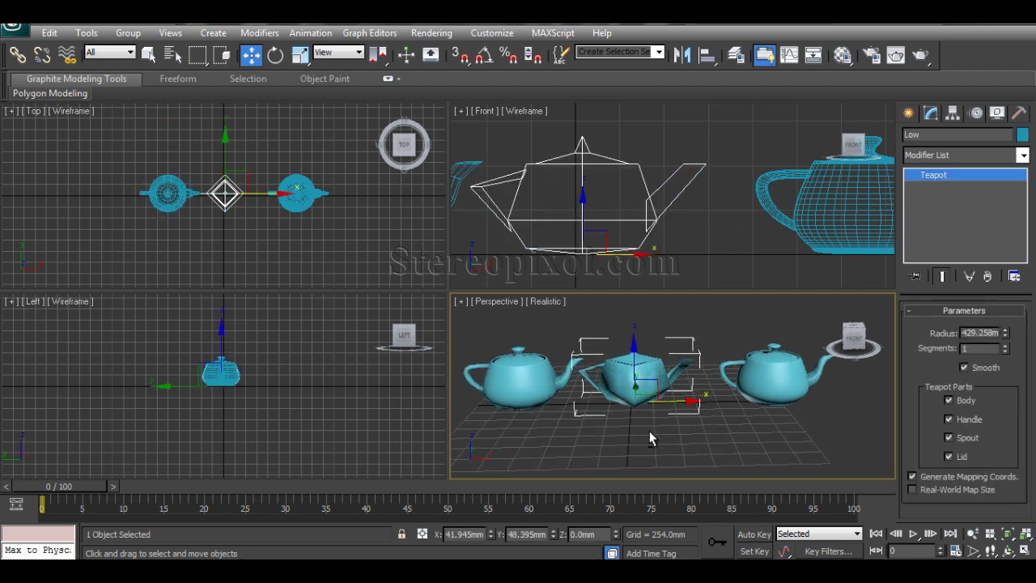
{"action": "left_click", "coordinate": [515, 373]}
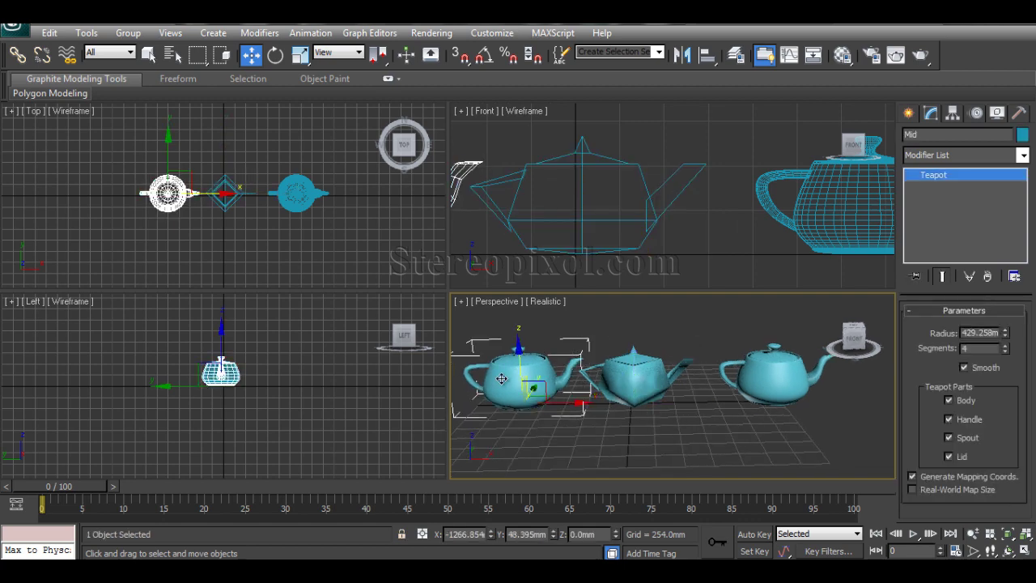
{"action": "left_click", "coordinate": [771, 374]}
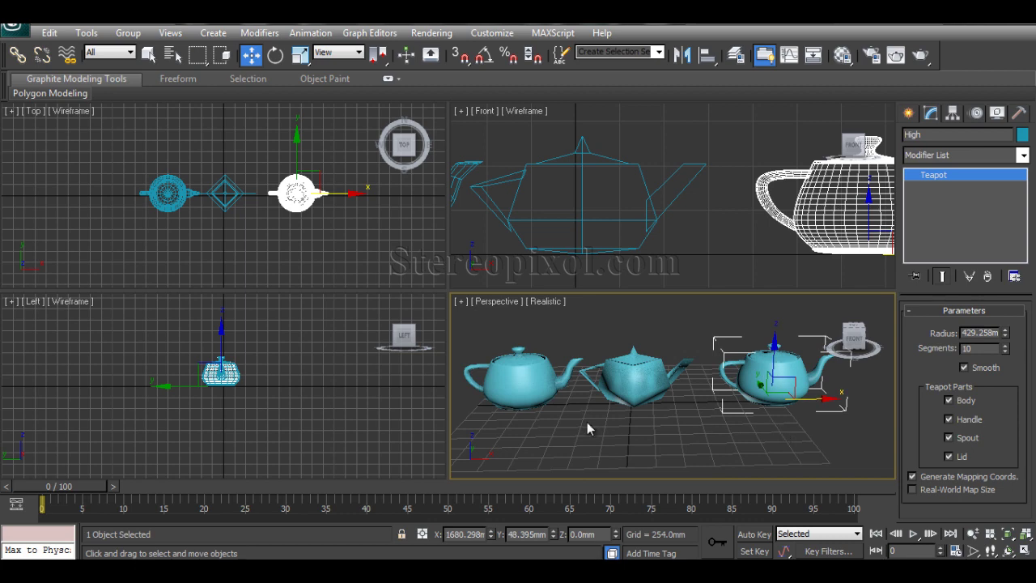
{"action": "left_click", "coordinate": [550, 392]}
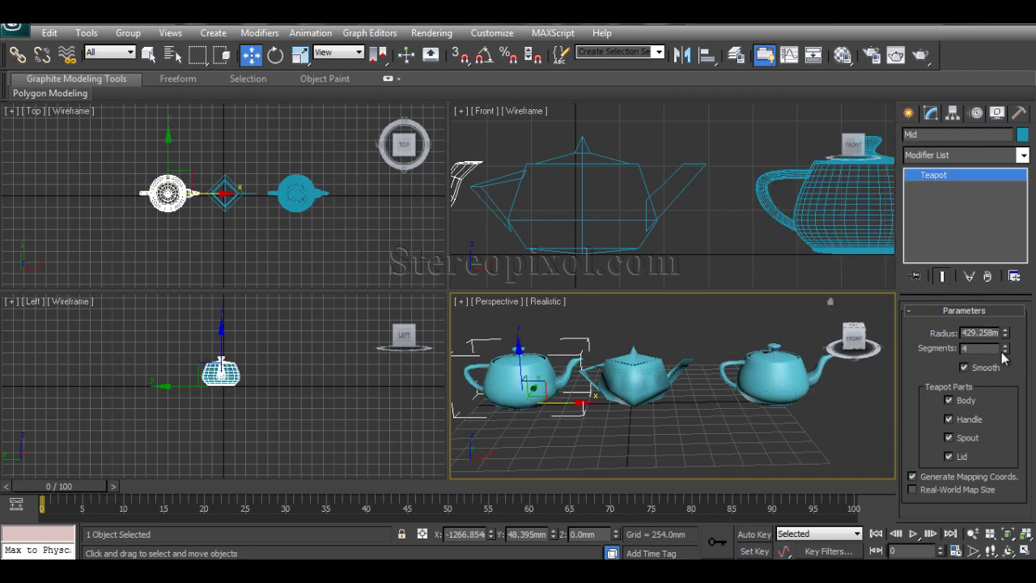
{"action": "left_click", "coordinate": [657, 396]}
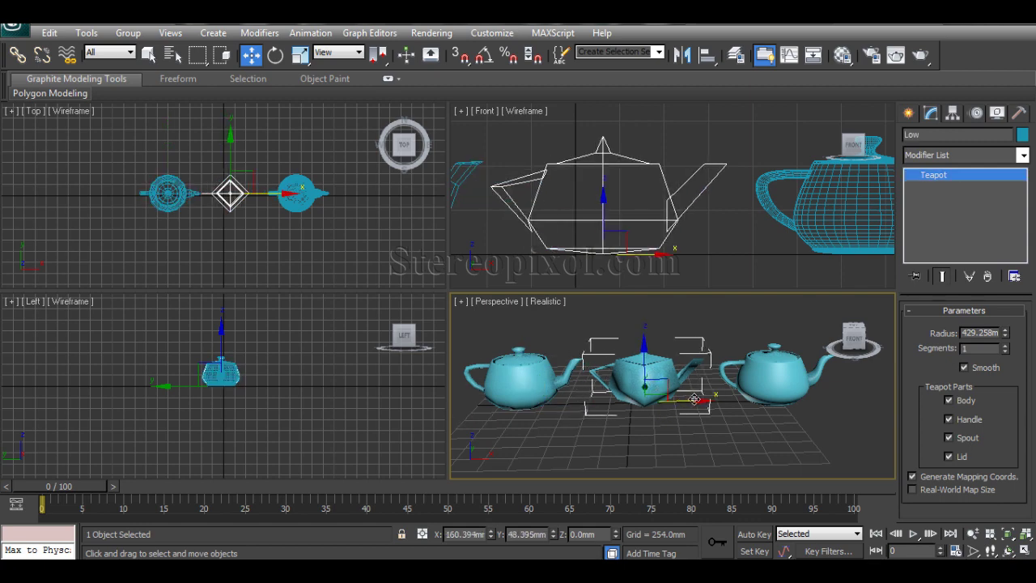
Step: Exit Expert Mode, deselect all, and redo the moves that stack the teapots together
{"action": "key", "text": "ctrl+x"}
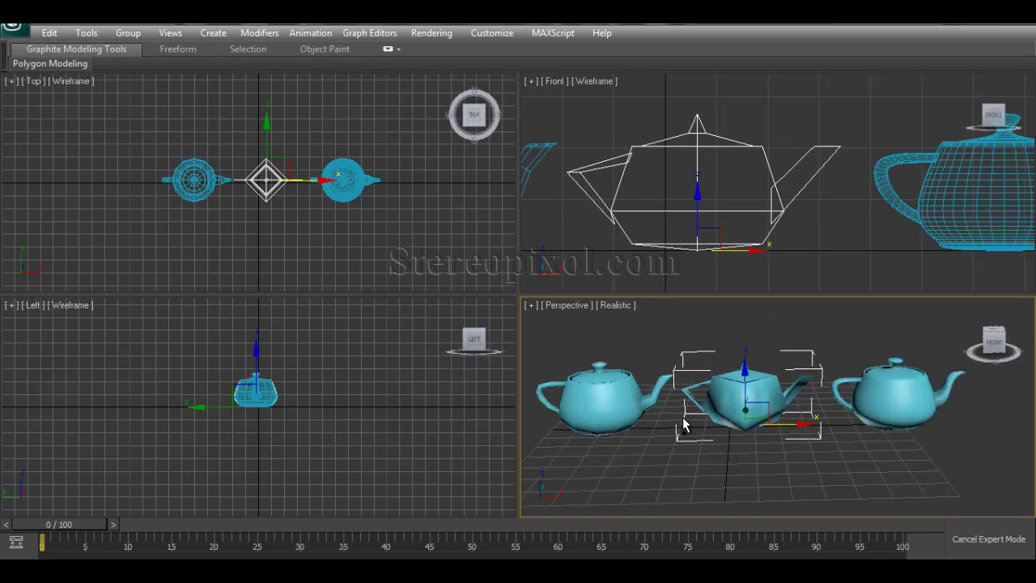
{"action": "key", "text": "ctrl+x"}
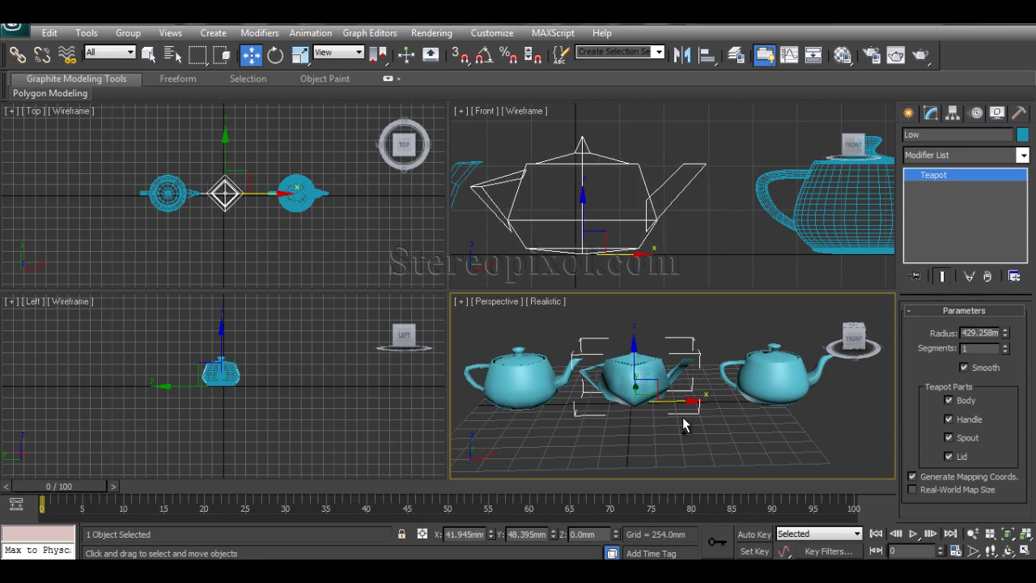
{"action": "key", "text": "ctrl+d"}
{"action": "key", "text": "ctrl+z"}
{"action": "key", "text": "ctrl+z"}
{"action": "key", "text": "ctrl+z"}
{"action": "key", "text": "ctrl+z"}
{"action": "key", "text": "ctrl+z"}
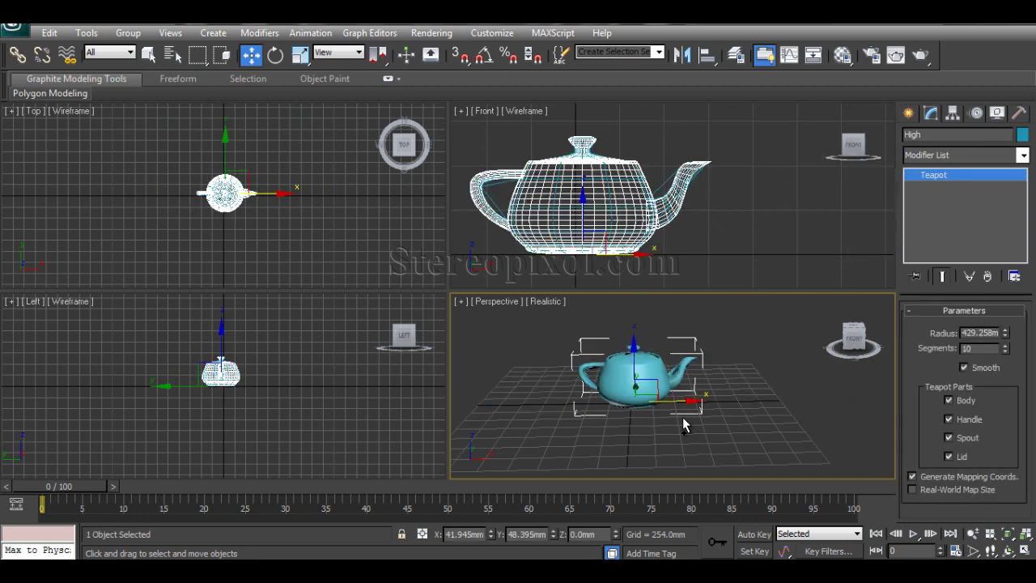
Step: Click the shared spout in the Front view to cycle between the overlapping Mid and High teapots
{"action": "left_click", "coordinate": [706, 226]}
{"action": "scroll", "coordinate": [675, 192], "scroll_direction": "up", "scroll_amount": 5}
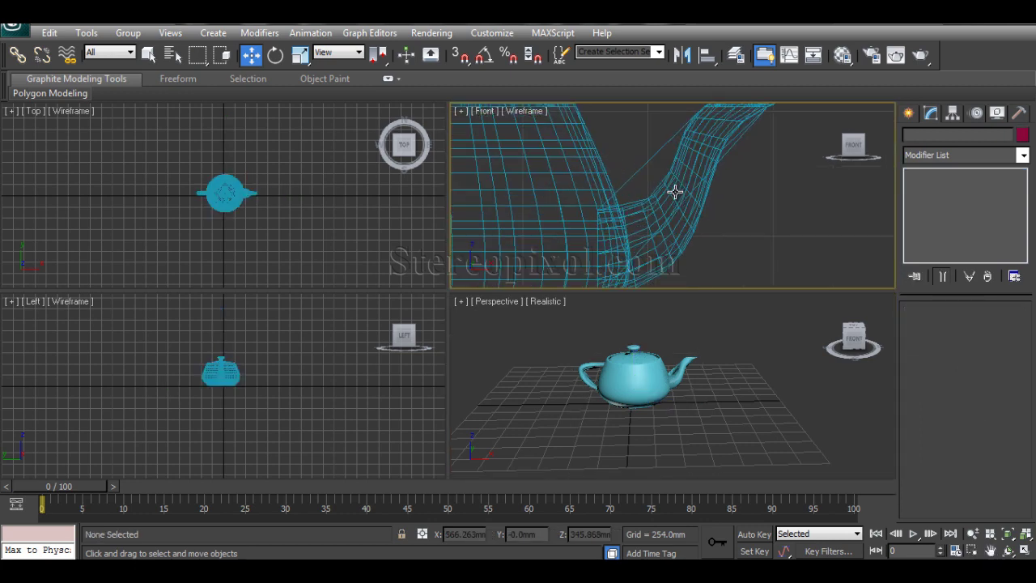
{"action": "left_click", "coordinate": [663, 252]}
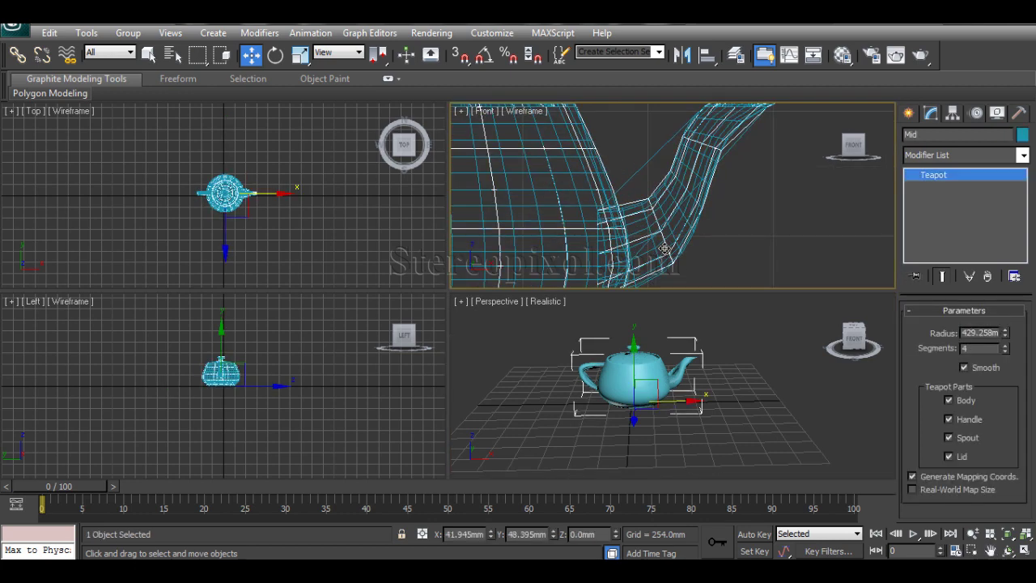
{"action": "left_click", "coordinate": [1004, 344]}
{"action": "left_click", "coordinate": [689, 235]}
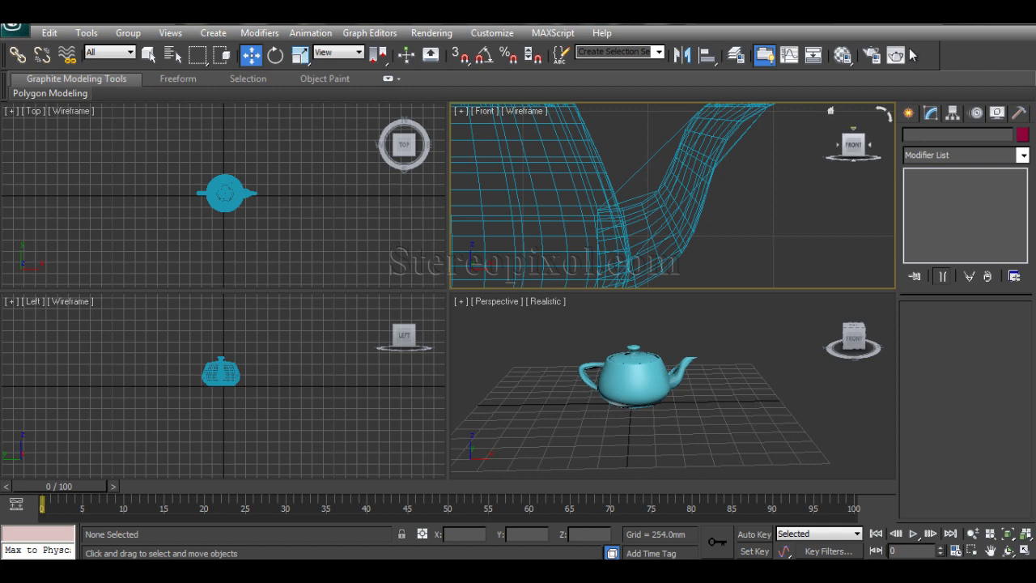
Step: Draw a VRML97 LOD helper, LOD001, in the Top view to the right of the teapots
{"action": "left_click", "coordinate": [908, 112]}
{"action": "left_click", "coordinate": [986, 140]}
{"action": "left_click", "coordinate": [968, 161]}
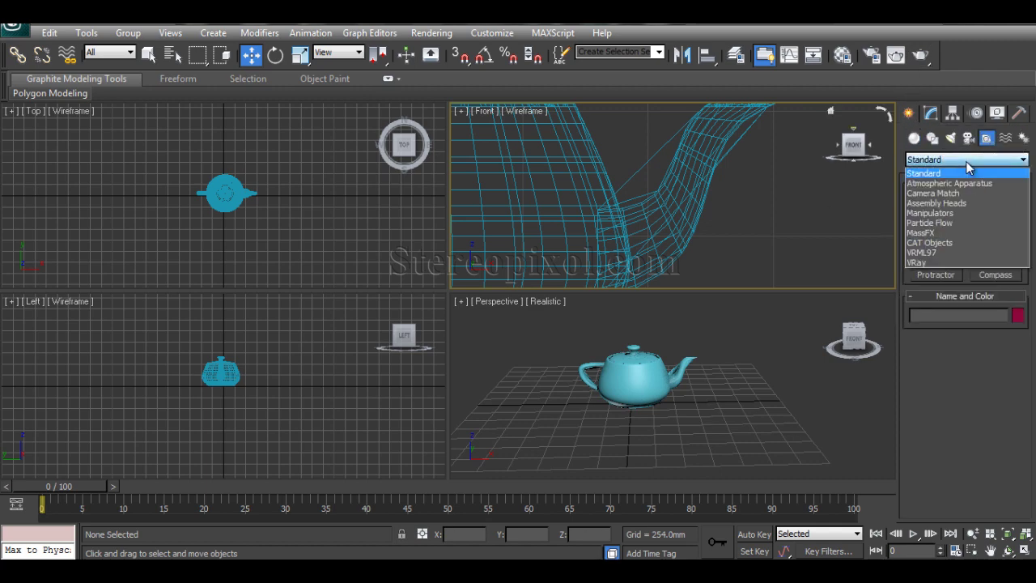
{"action": "left_click", "coordinate": [956, 253]}
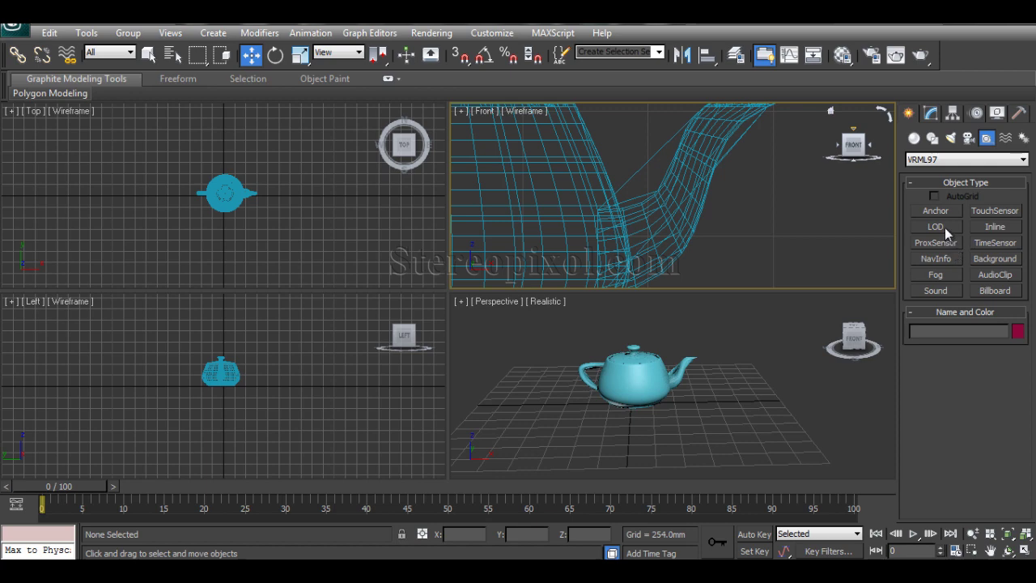
{"action": "left_click", "coordinate": [945, 229]}
{"action": "middle_click_drag", "start_coordinate": [335, 216], "coordinate": [246, 223]}
{"action": "left_click_drag", "start_coordinate": [254, 196], "coordinate": [286, 213]}
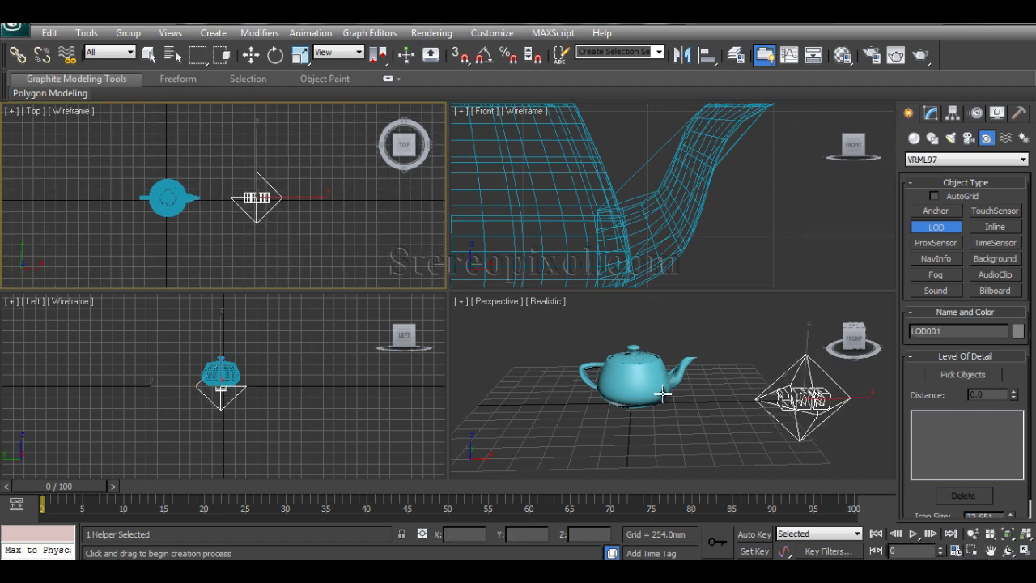
{"action": "middle_click_drag", "start_coordinate": [827, 418], "coordinate": [817, 445], "text": "alt"}
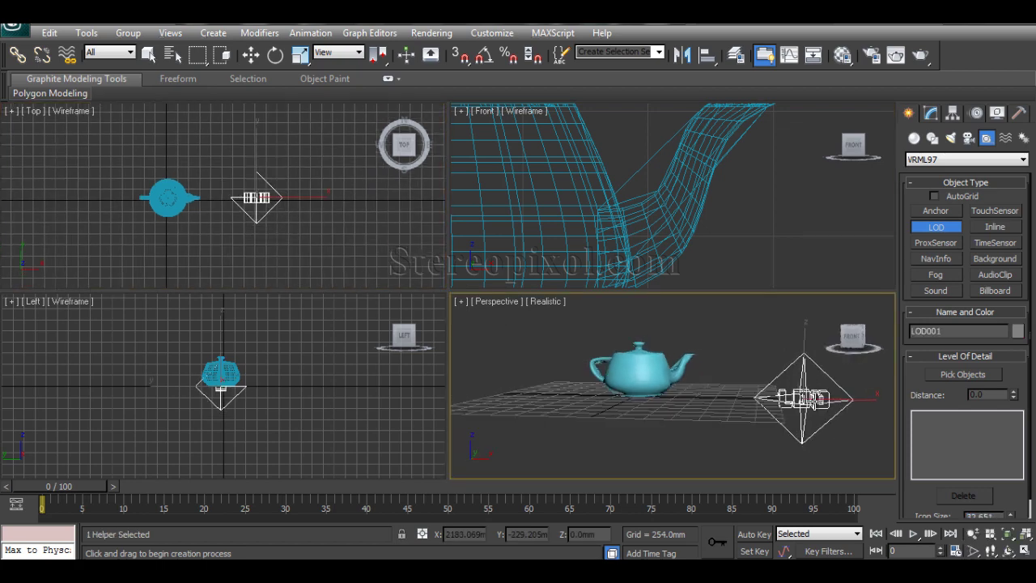
Step: Pick the Low teapot by name into LOD001's level-of-detail list
{"action": "key", "text": "w"}
{"action": "left_click", "coordinate": [930, 114]}
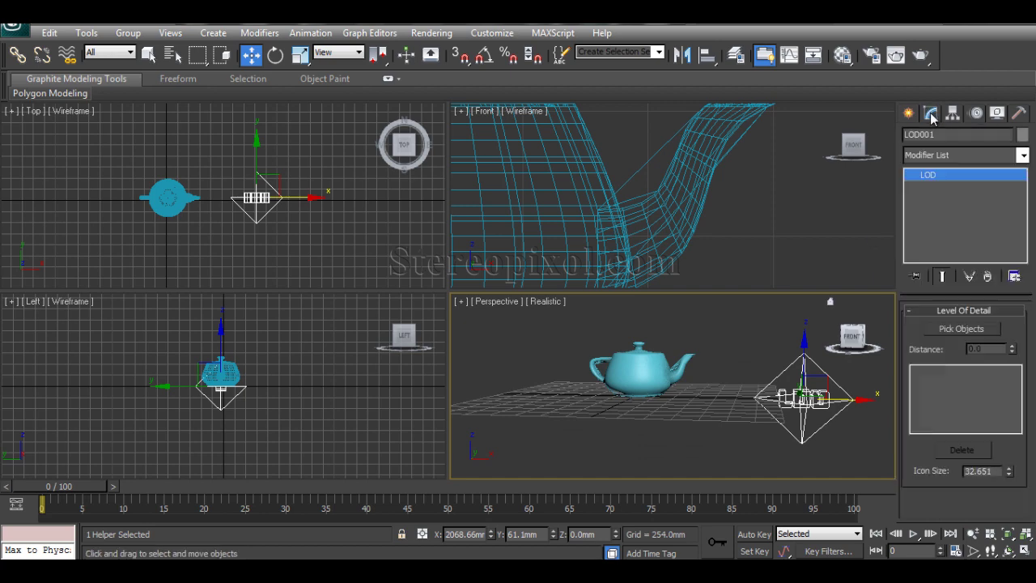
{"action": "middle_click_drag", "start_coordinate": [691, 408], "coordinate": [721, 422], "text": "alt"}
{"action": "left_click", "coordinate": [948, 332]}
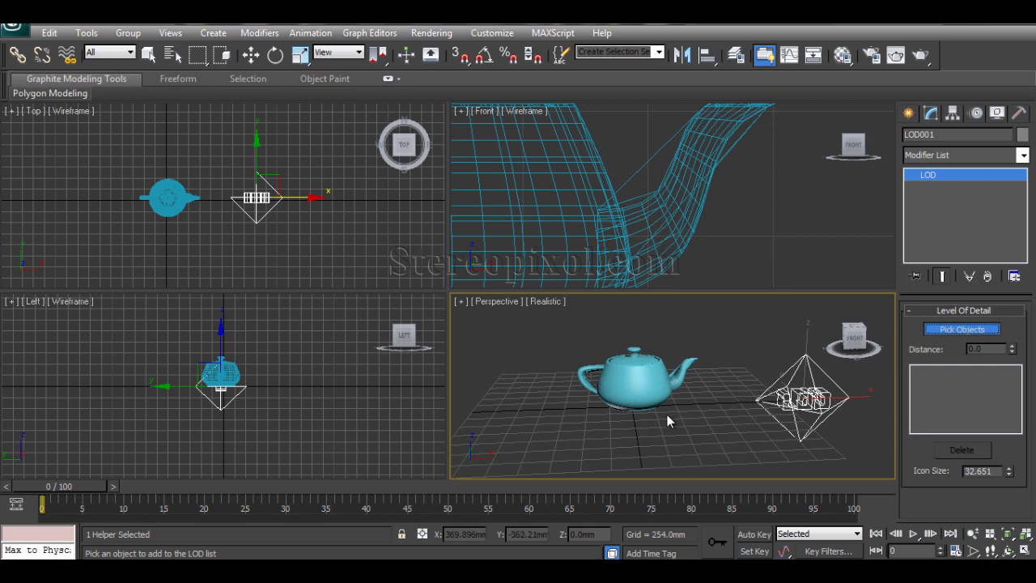
{"action": "key", "text": "h"}
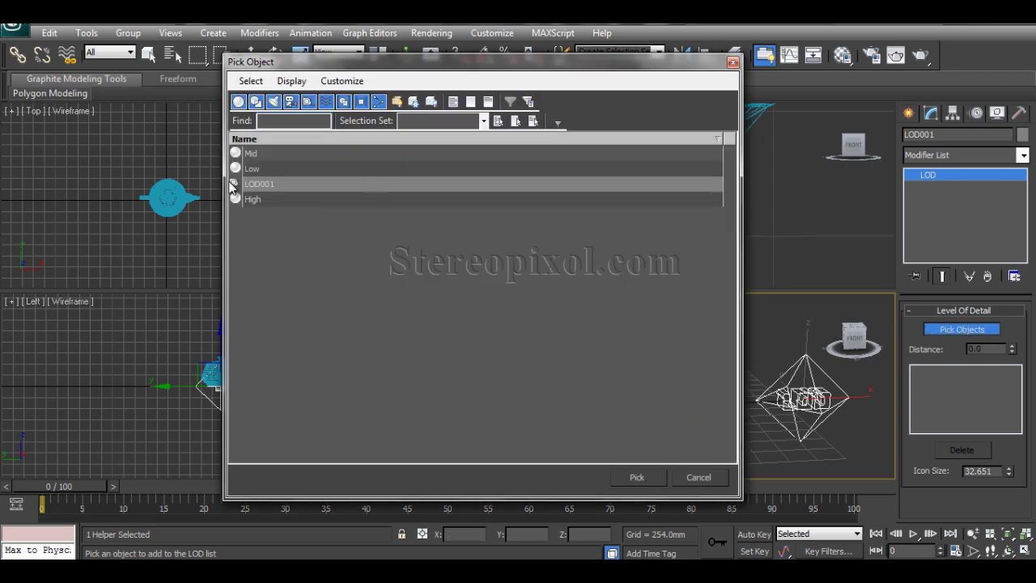
{"action": "left_click", "coordinate": [265, 169]}
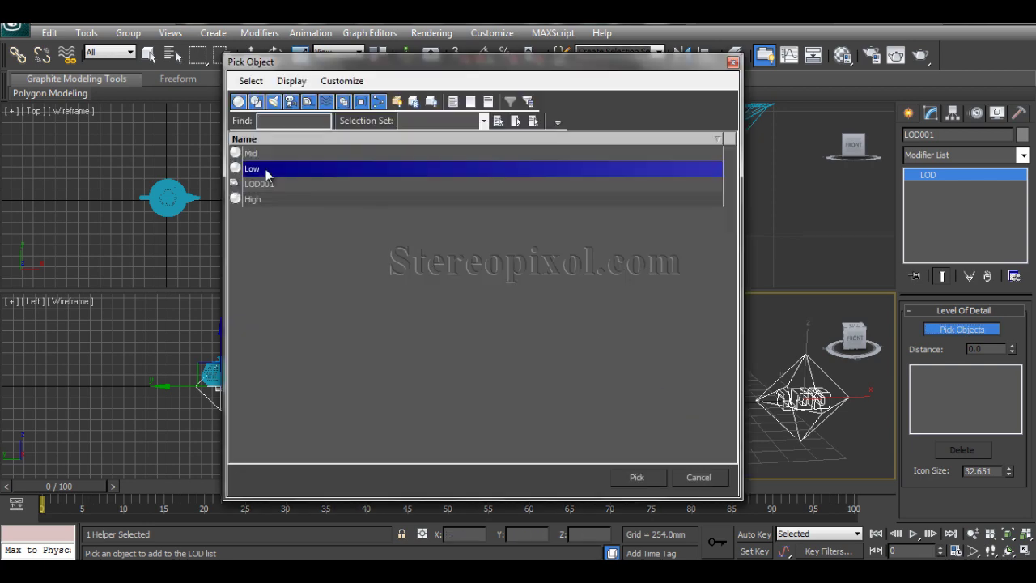
{"action": "left_click", "coordinate": [636, 476]}
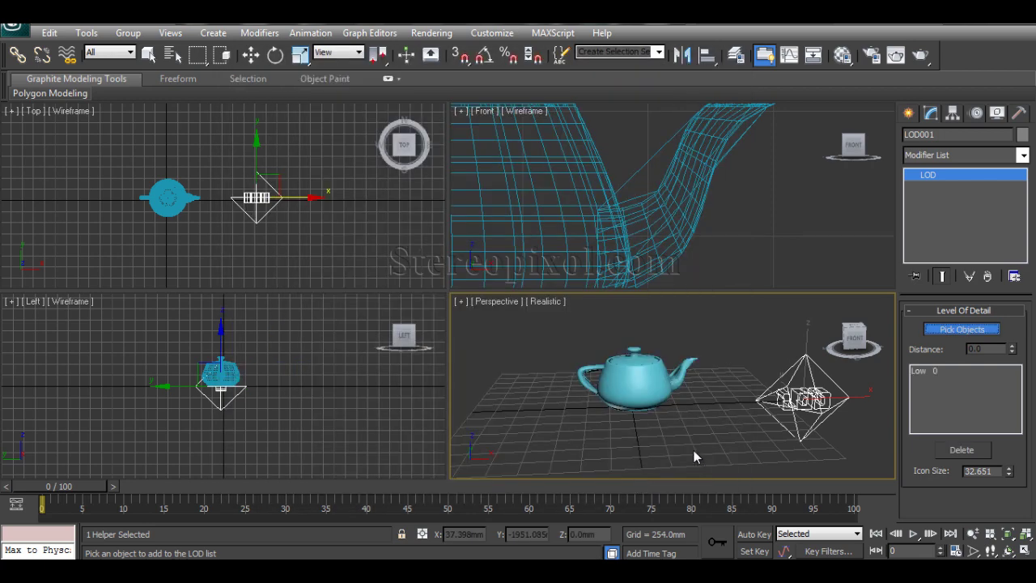
Step: Set the Low entry's distance to 350
{"action": "left_click", "coordinate": [929, 371]}
{"action": "left_click", "coordinate": [981, 348]}
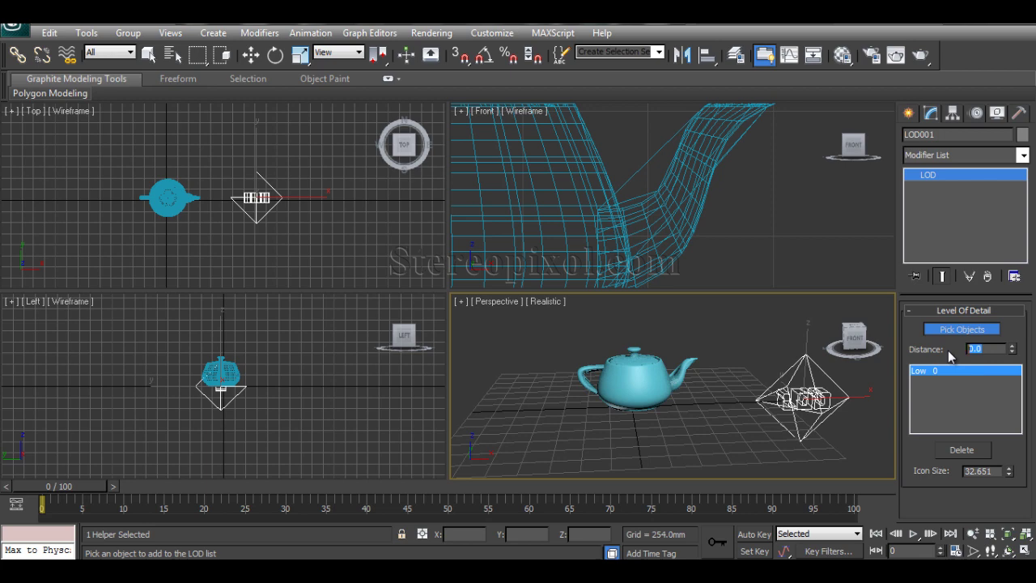
{"action": "type", "text": "350"}
{"action": "key", "text": "Return"}
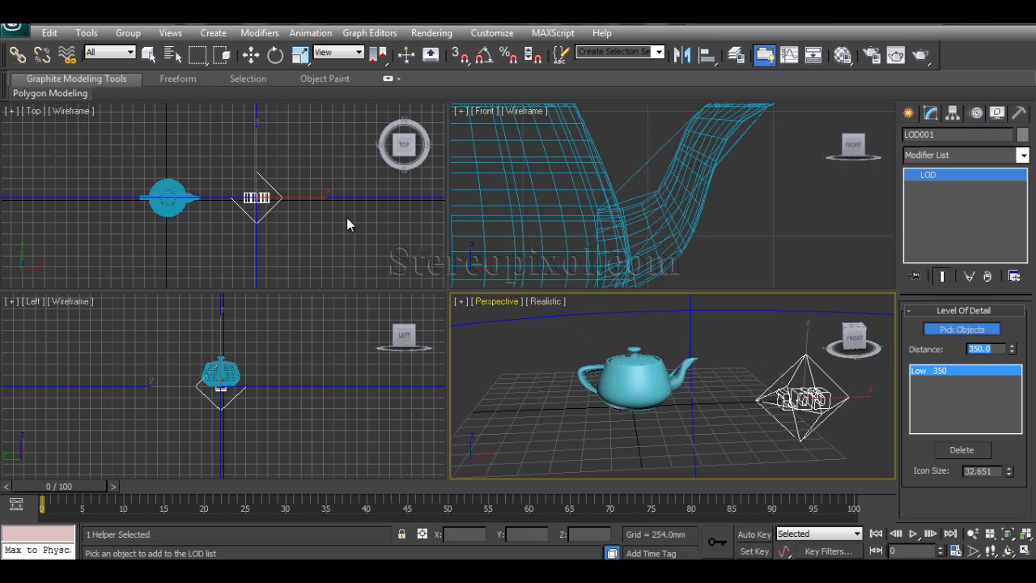
{"action": "scroll", "coordinate": [346, 218], "scroll_direction": "down", "scroll_amount": 8}
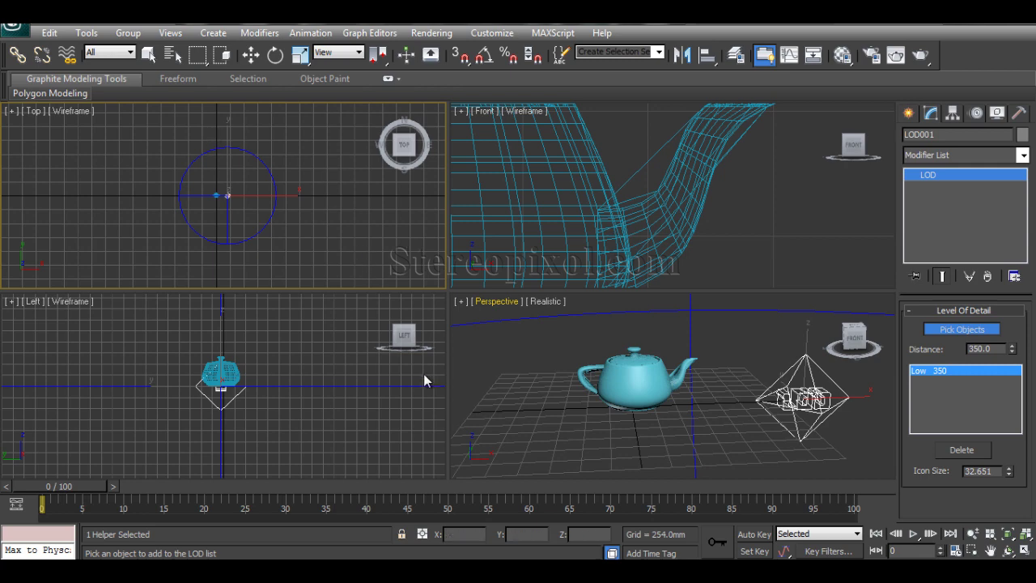
Step: Add the Mid teapot to LOD001 with a distance of 350
{"action": "key", "text": "h"}
{"action": "double_click", "coordinate": [273, 153]}
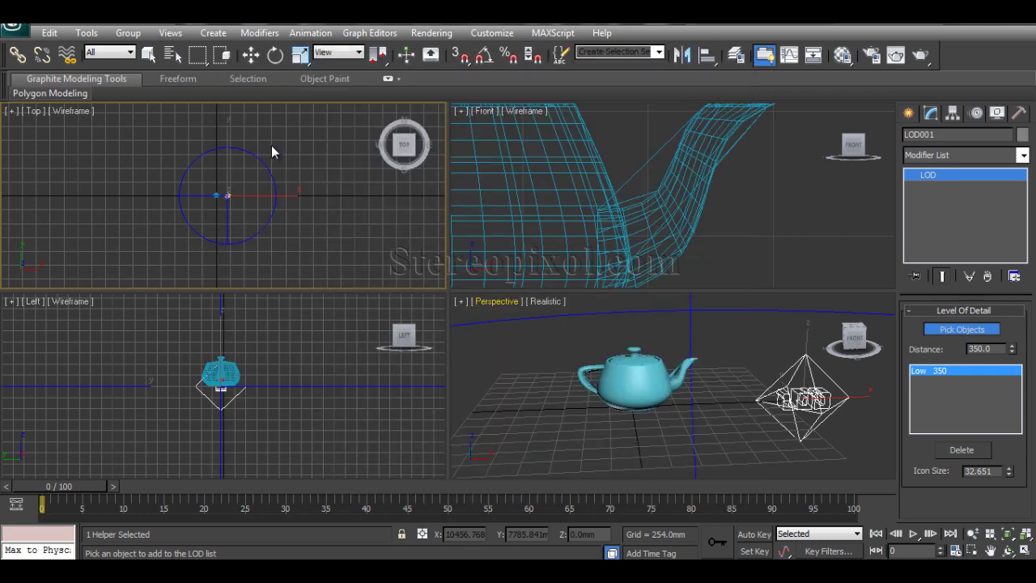
{"action": "left_click", "coordinate": [928, 381]}
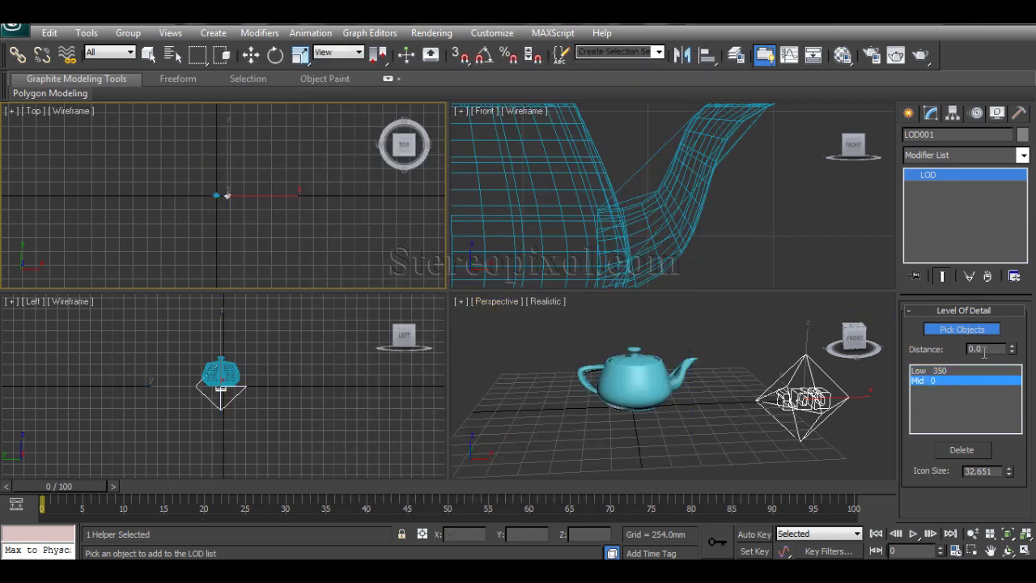
{"action": "double_click", "coordinate": [982, 348]}
{"action": "type", "text": "350"}
{"action": "key", "text": "Return"}
Step: Raise the Low entry's distance to 450
{"action": "left_click", "coordinate": [969, 371]}
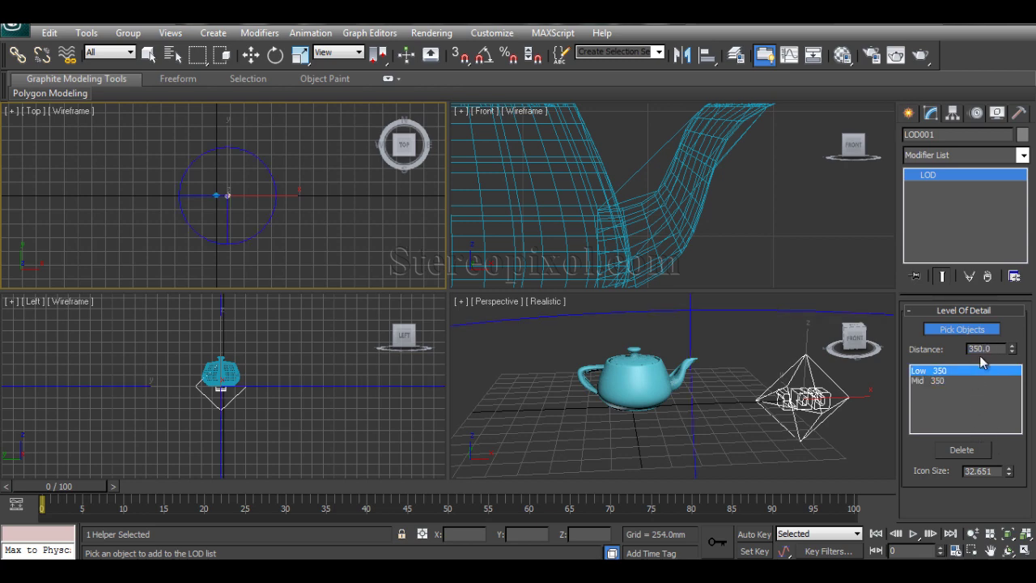
{"action": "type", "text": "450"}
{"action": "key", "text": "Return"}
{"action": "left_click", "coordinate": [961, 382]}
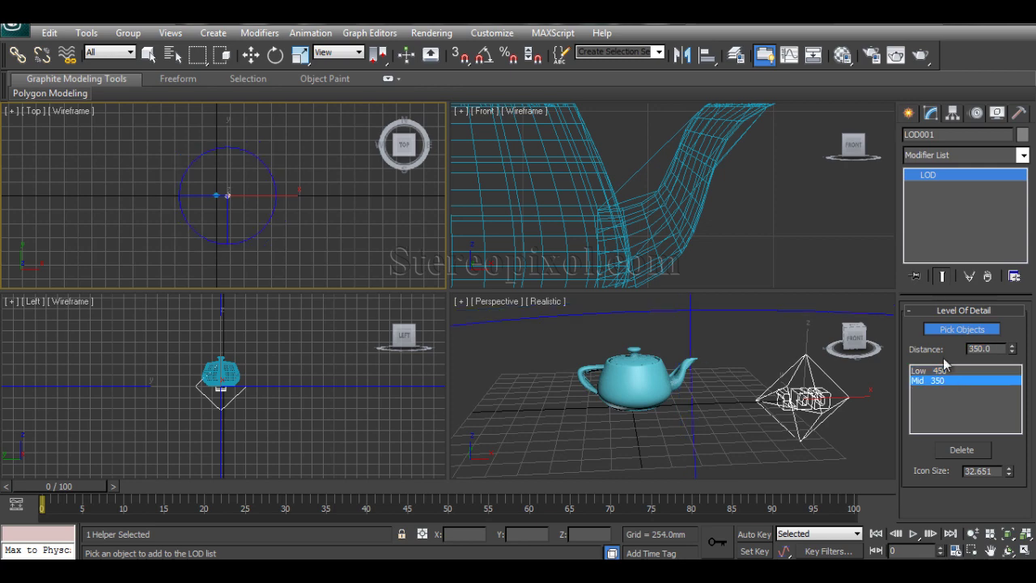
Step: Add the High teapot to LOD001 with a distance of 200
{"action": "key", "text": "h"}
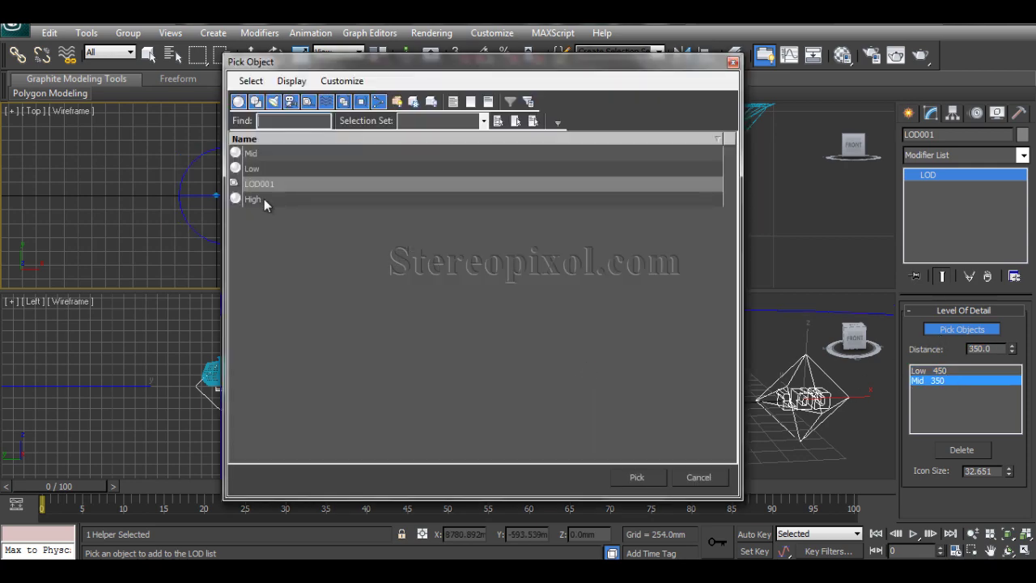
{"action": "left_click", "coordinate": [263, 200]}
{"action": "double_click", "coordinate": [261, 202]}
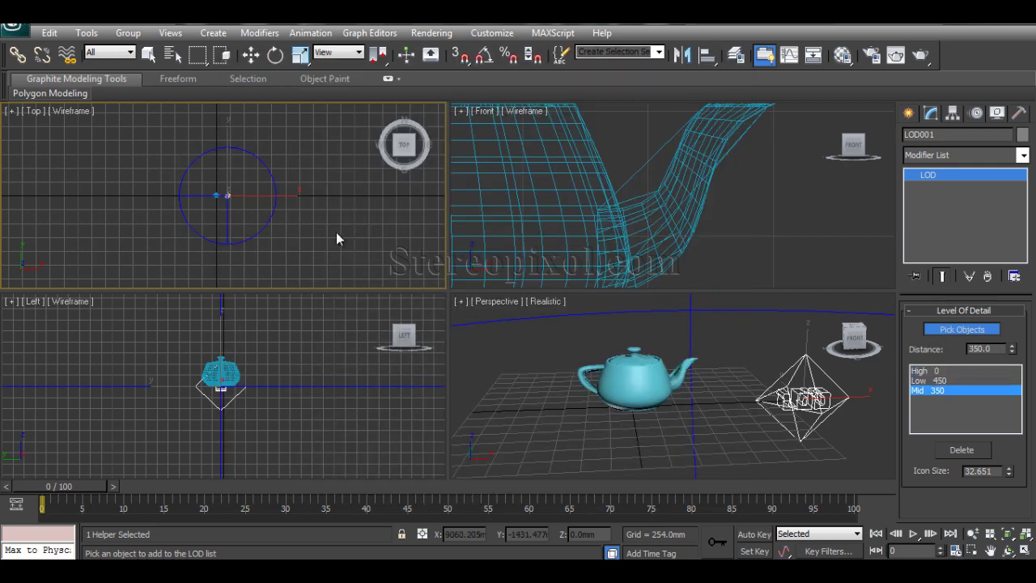
{"action": "left_click", "coordinate": [941, 372]}
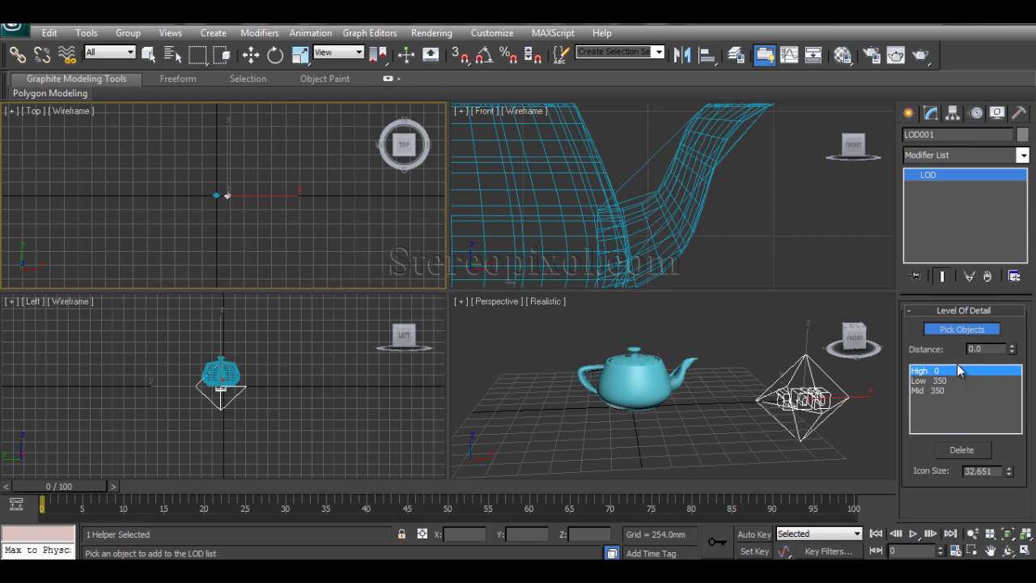
{"action": "double_click", "coordinate": [981, 349]}
{"action": "type", "text": "200"}
{"action": "key", "text": "Return"}
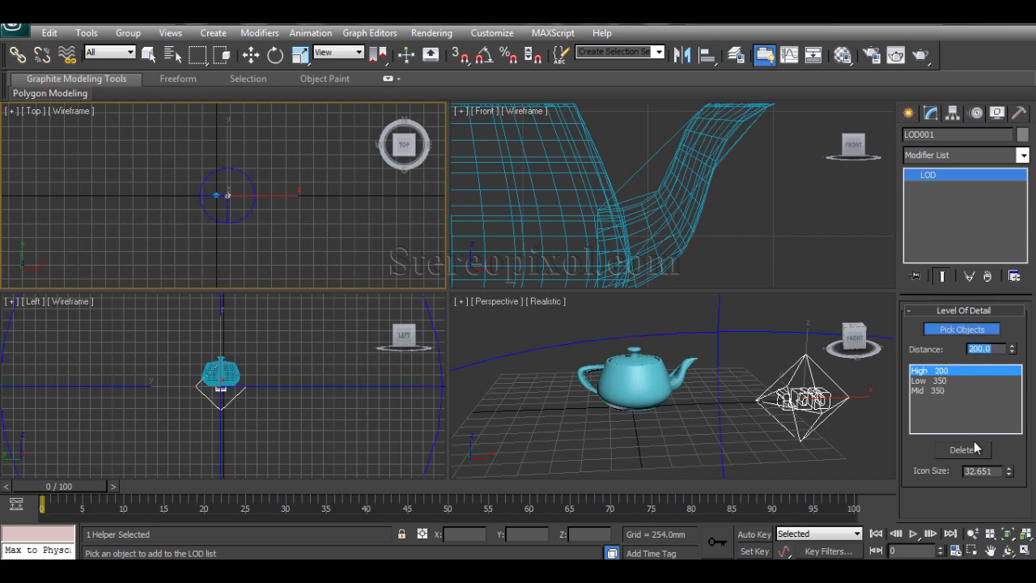
Step: Change the Low entry's distance to 400
{"action": "left_click", "coordinate": [939, 392]}
{"action": "left_click", "coordinate": [939, 380]}
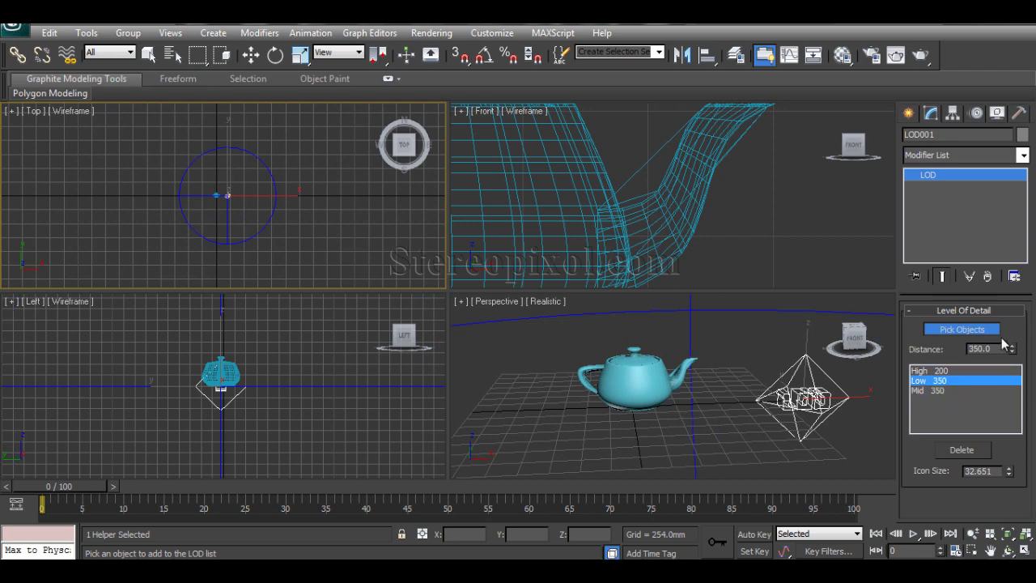
{"action": "double_click", "coordinate": [986, 348]}
{"action": "type", "text": "400"}
{"action": "key", "text": "Return"}
Step: Select the High, Mid and Low entries in turn to view their range circles
{"action": "left_click", "coordinate": [954, 372]}
{"action": "left_click", "coordinate": [953, 393]}
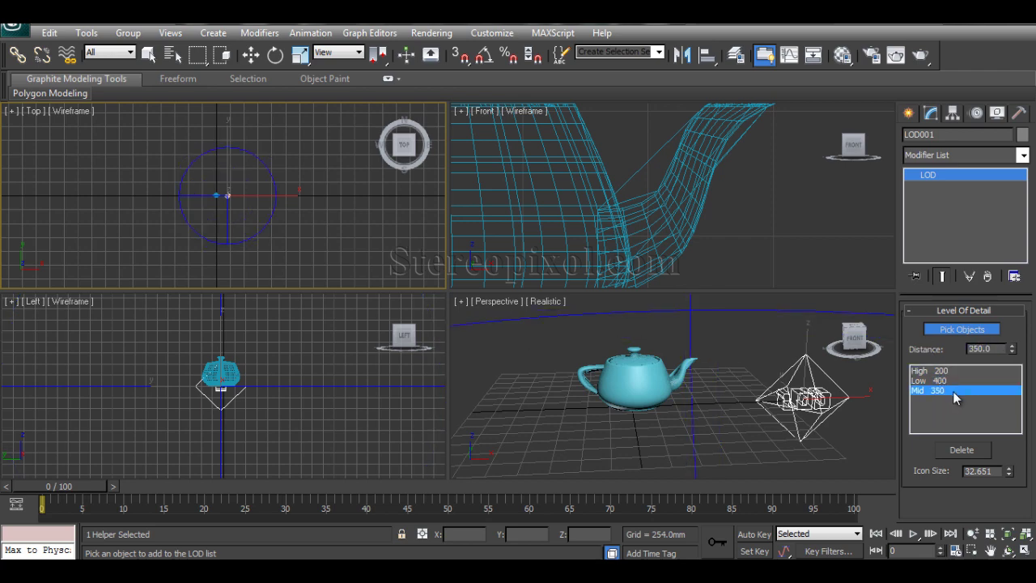
{"action": "left_click", "coordinate": [953, 381]}
{"action": "left_click", "coordinate": [957, 372]}
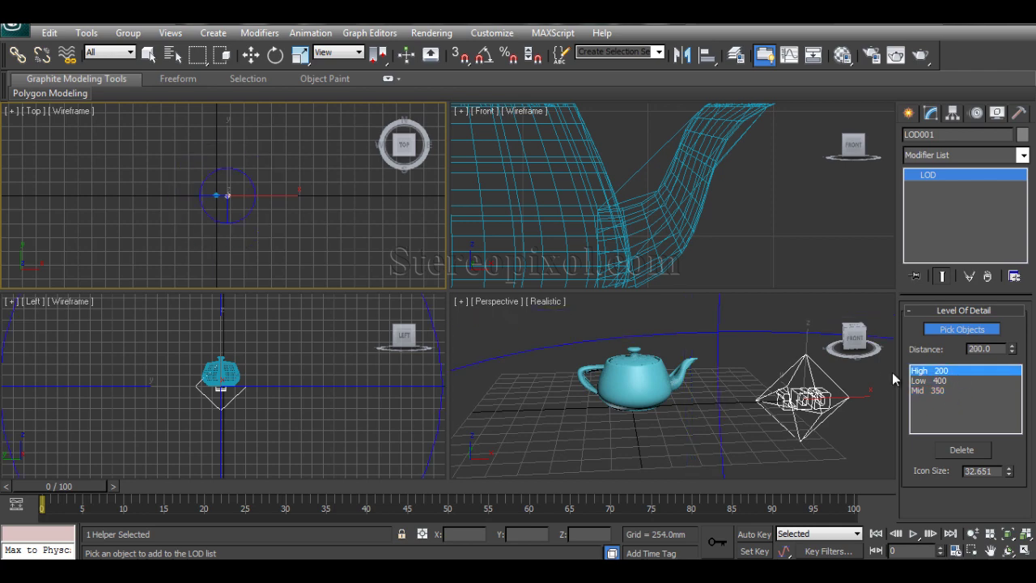
Step: Maximize the Top view and compare the Low, Mid and High range circles
{"action": "middle_click_drag", "start_coordinate": [291, 224], "coordinate": [344, 232]}
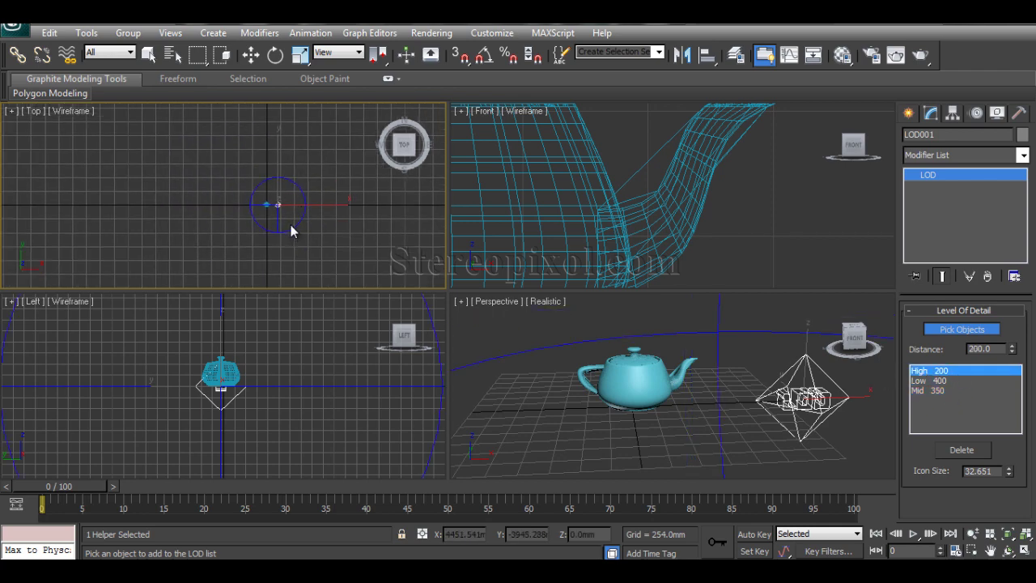
{"action": "key", "text": "alt+w"}
{"action": "middle_click_drag", "start_coordinate": [474, 296], "coordinate": [355, 288]}
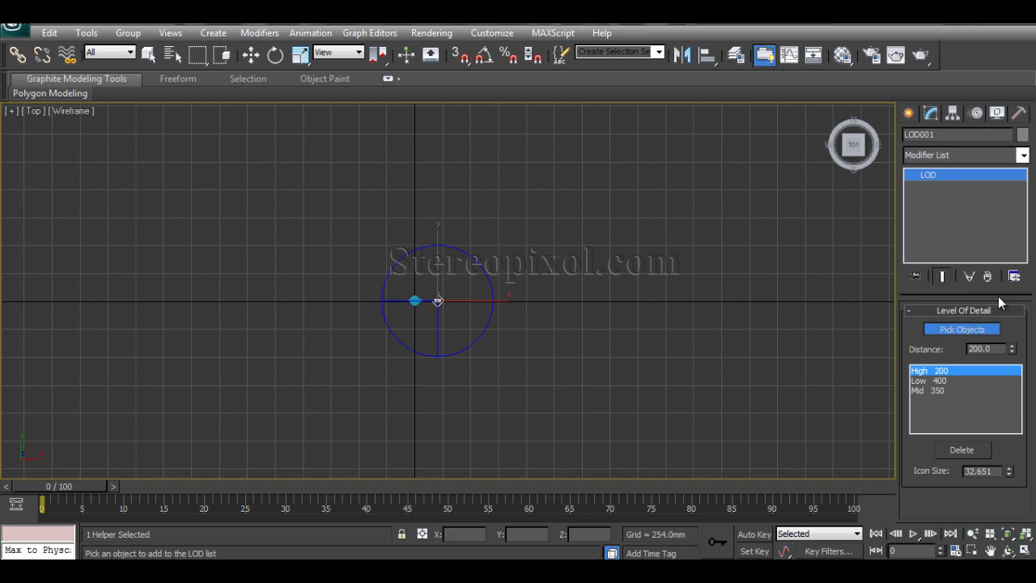
{"action": "left_click", "coordinate": [960, 379]}
{"action": "left_click", "coordinate": [958, 391]}
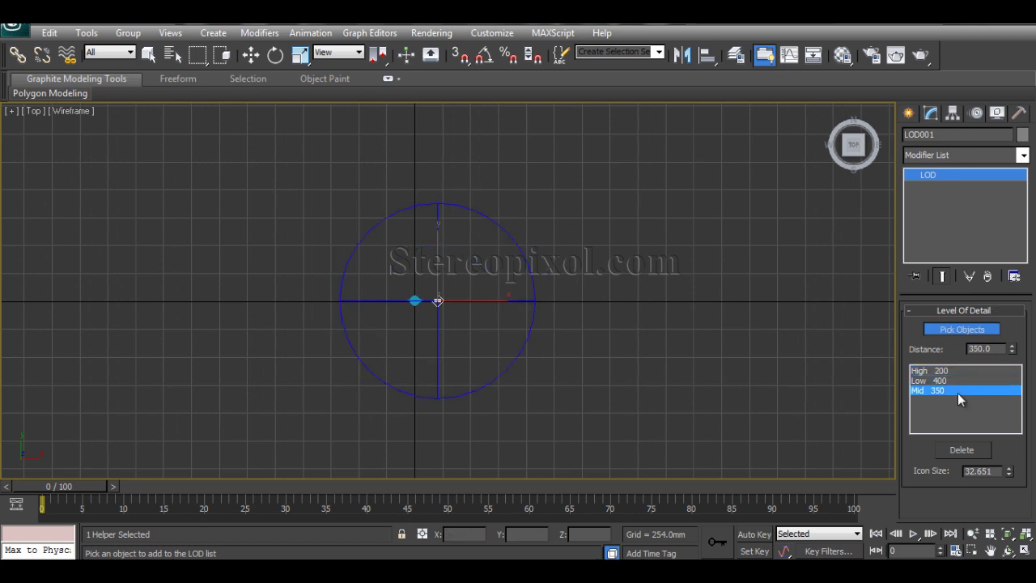
{"action": "left_click", "coordinate": [953, 372]}
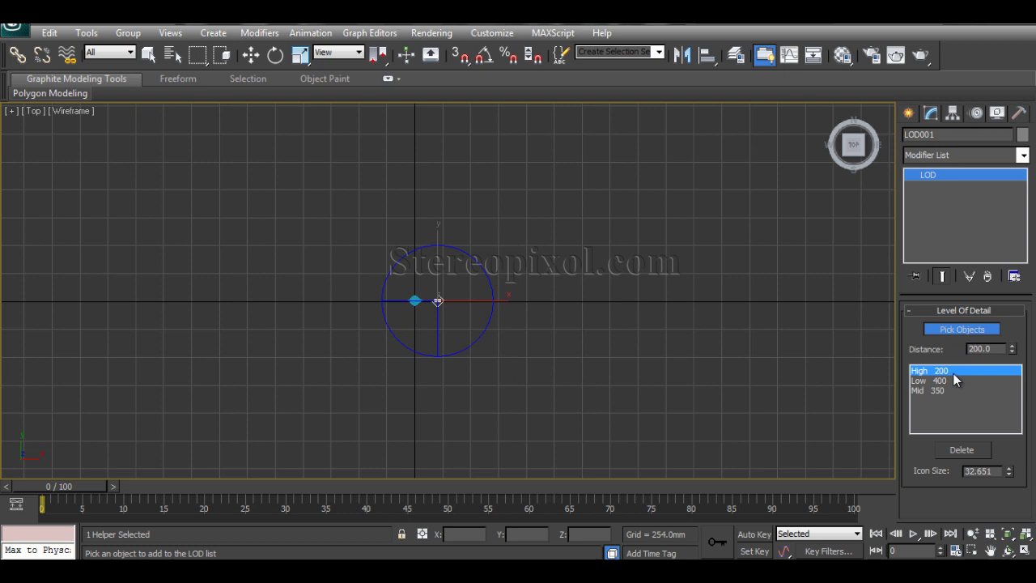
{"action": "left_click", "coordinate": [953, 391]}
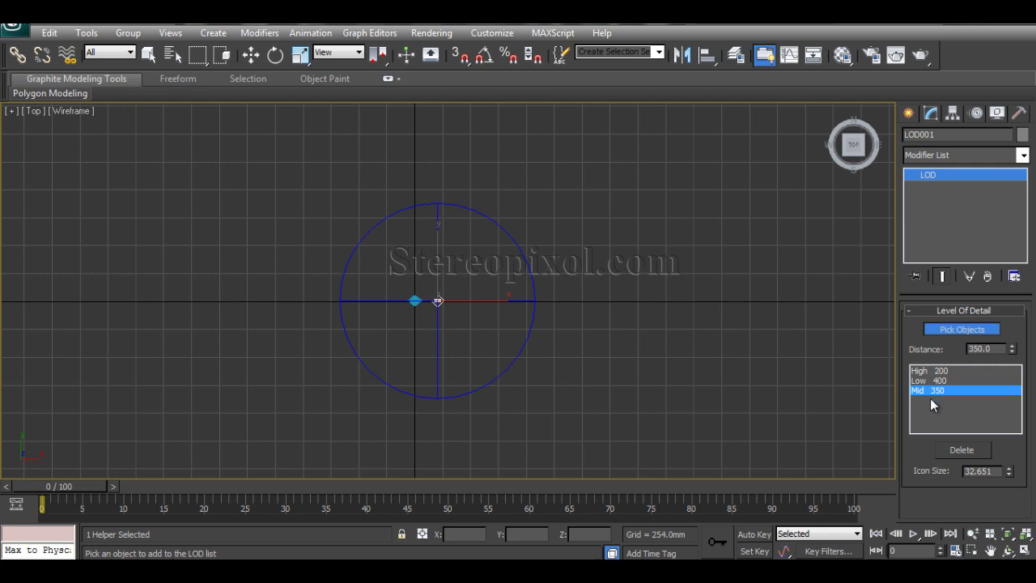
{"action": "left_click", "coordinate": [939, 381]}
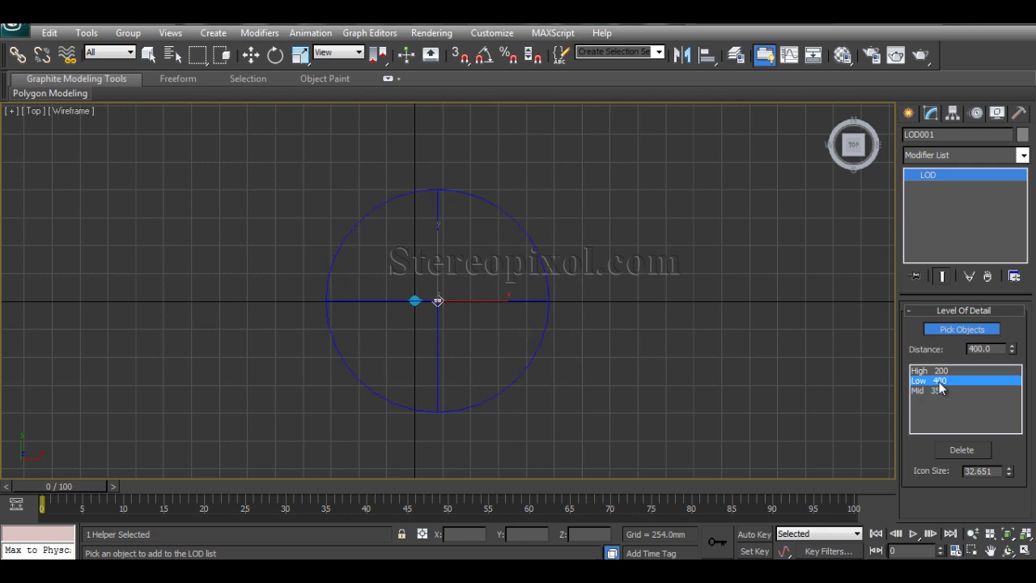
Step: Set the Low level's distance back to 450
{"action": "left_click_drag", "start_coordinate": [990, 349], "coordinate": [878, 324]}
{"action": "type", "text": "450"}
{"action": "key", "text": "Return"}
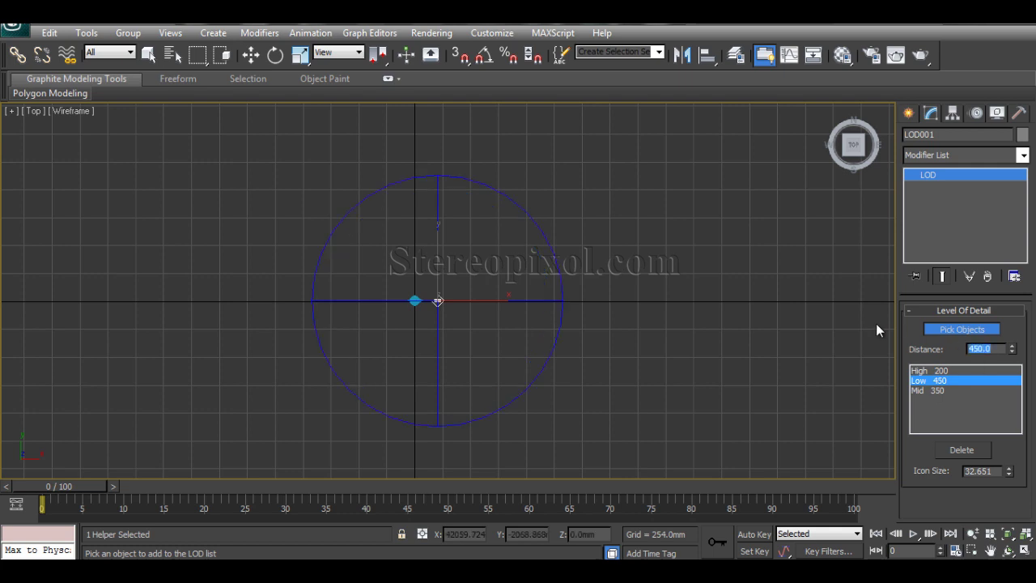
{"action": "left_click", "coordinate": [919, 370]}
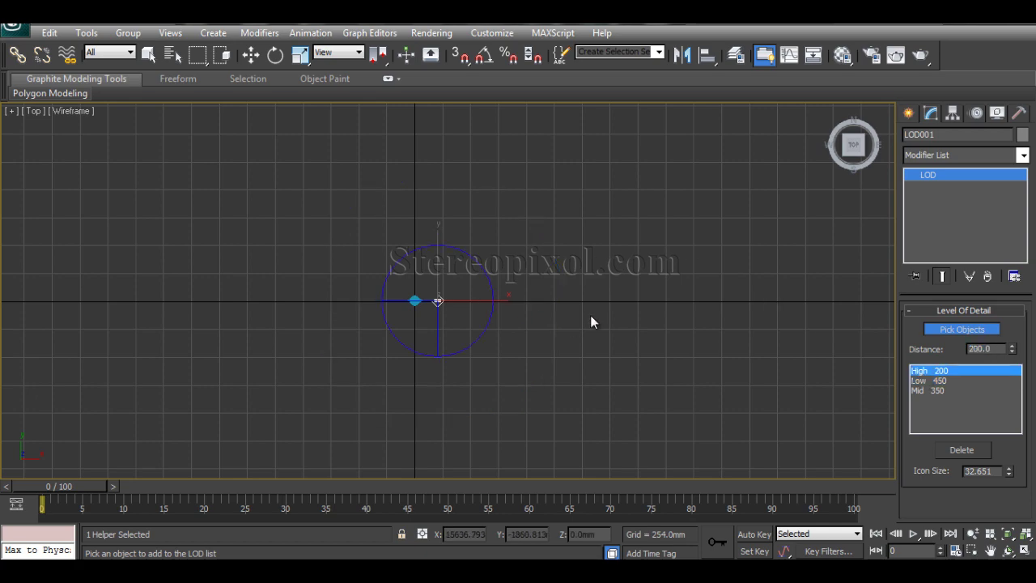
Step: Restore the four-view layout and maximize the Perspective viewport
{"action": "key", "text": "alt+w"}
{"action": "left_click", "coordinate": [721, 412]}
{"action": "key", "text": "alt+w"}
Step: Return to four views, stop picking objects, and deselect the LOD helper
{"action": "key", "text": "alt+w"}
{"action": "left_click", "coordinate": [627, 251]}
{"action": "key", "text": "alt+w"}
{"action": "scroll", "coordinate": [686, 234], "scroll_direction": "down", "scroll_amount": 5}
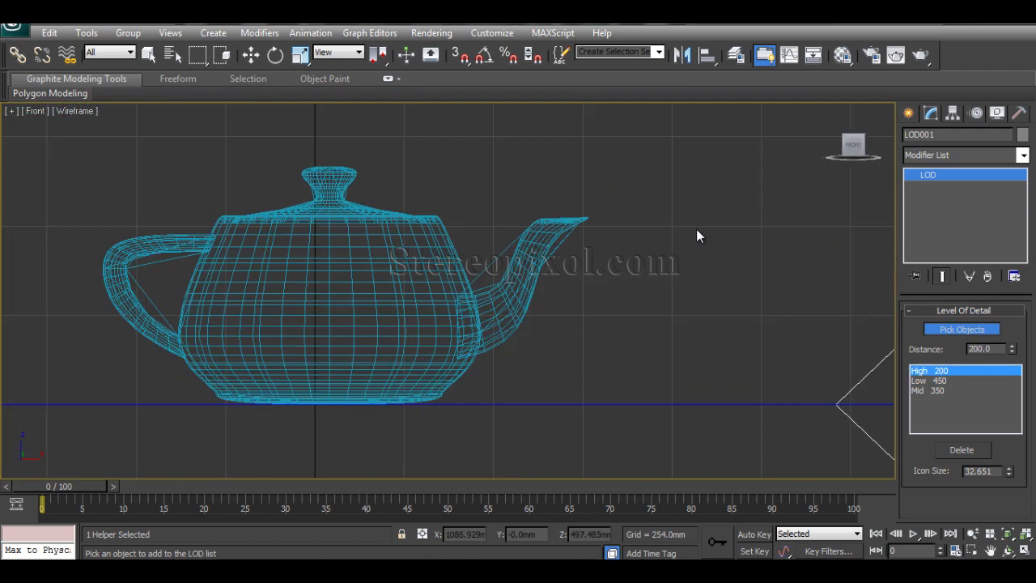
{"action": "left_click", "coordinate": [960, 329]}
{"action": "middle_click_drag", "start_coordinate": [486, 335], "coordinate": [640, 343]}
{"action": "scroll", "coordinate": [670, 336], "scroll_direction": "down", "scroll_amount": 4}
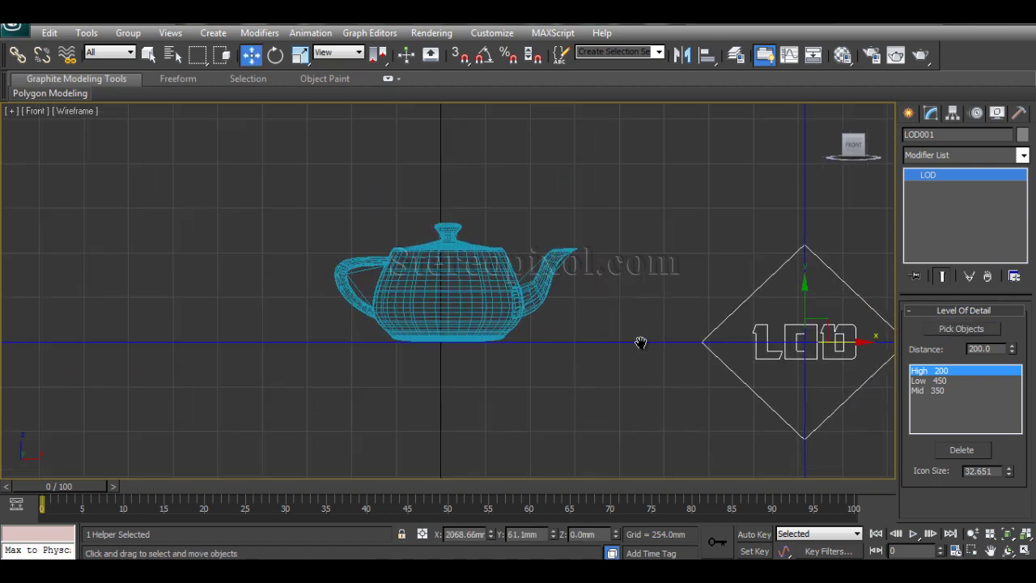
{"action": "left_click", "coordinate": [569, 227]}
Step: Load the Level of Detail utility into the Utilities panel from the More list
{"action": "left_click", "coordinate": [1022, 113]}
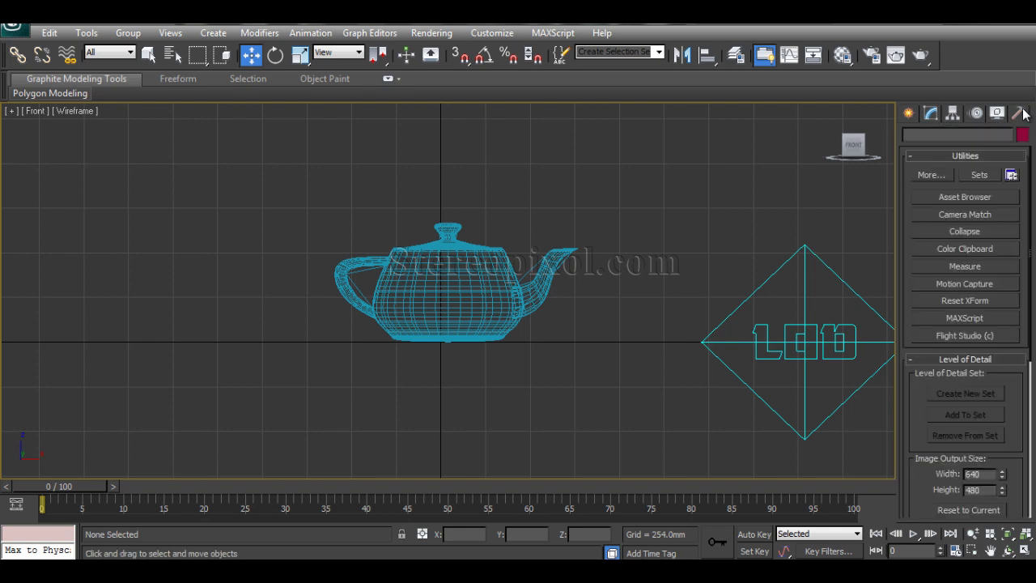
{"action": "left_click", "coordinate": [914, 361]}
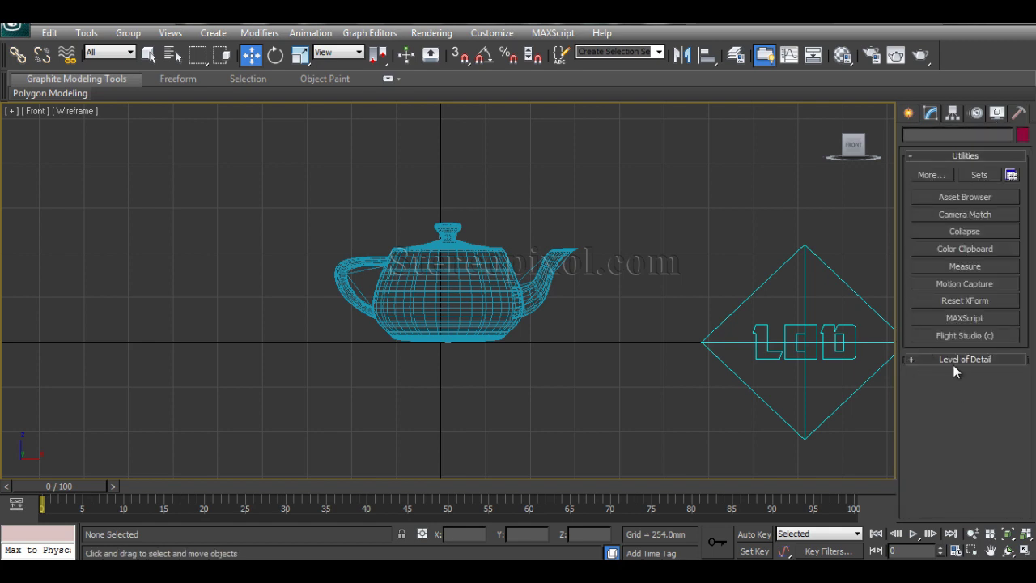
{"action": "left_click", "coordinate": [931, 175]}
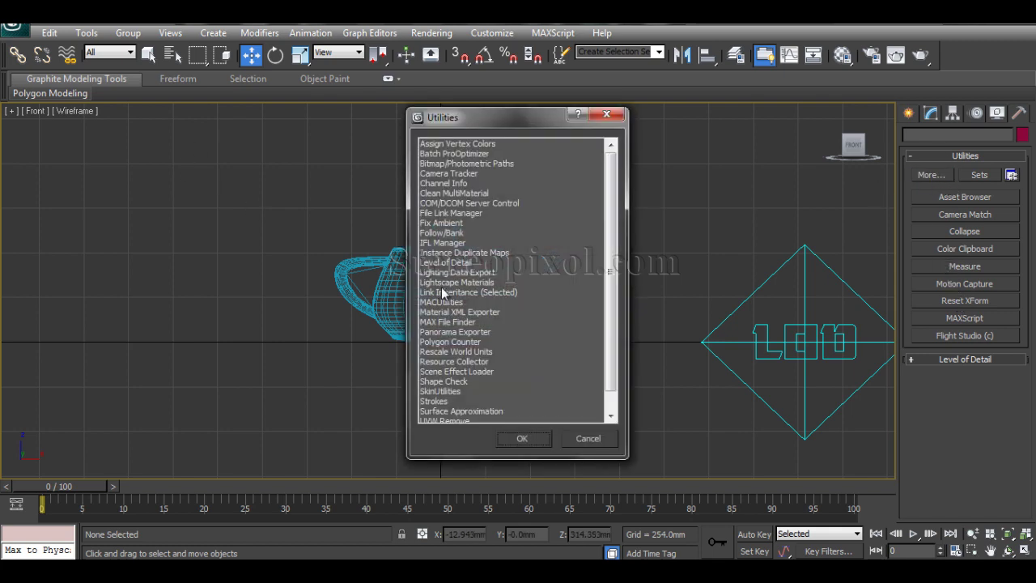
{"action": "left_click", "coordinate": [449, 263]}
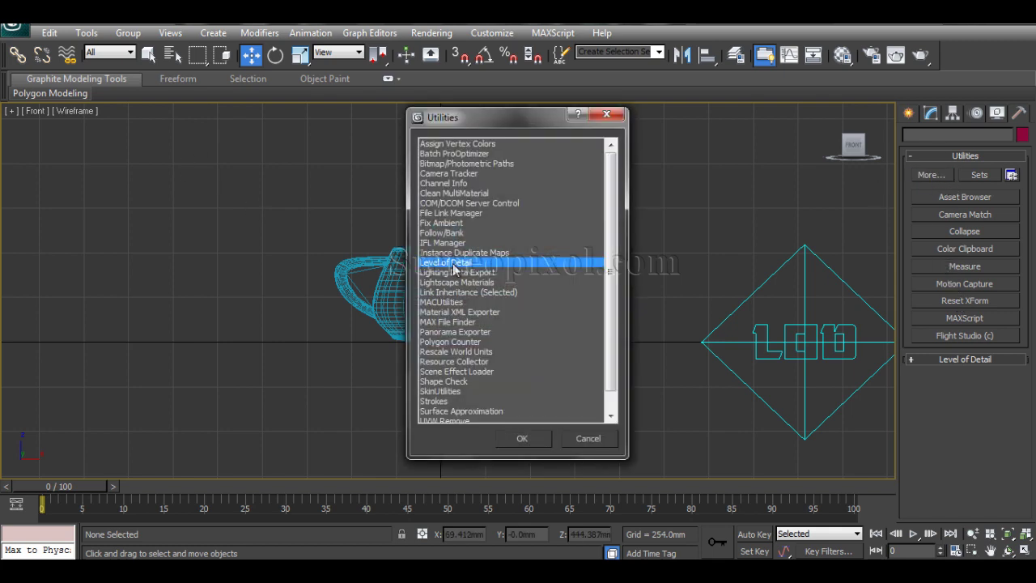
{"action": "left_click", "coordinate": [522, 438]}
{"action": "left_click", "coordinate": [938, 177]}
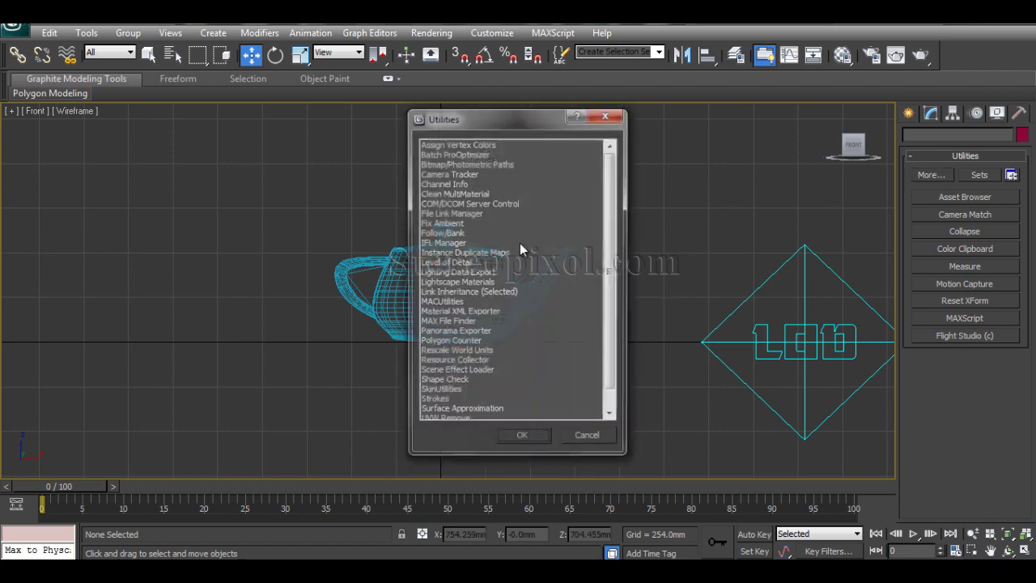
{"action": "left_click", "coordinate": [441, 263]}
{"action": "double_click", "coordinate": [469, 264]}
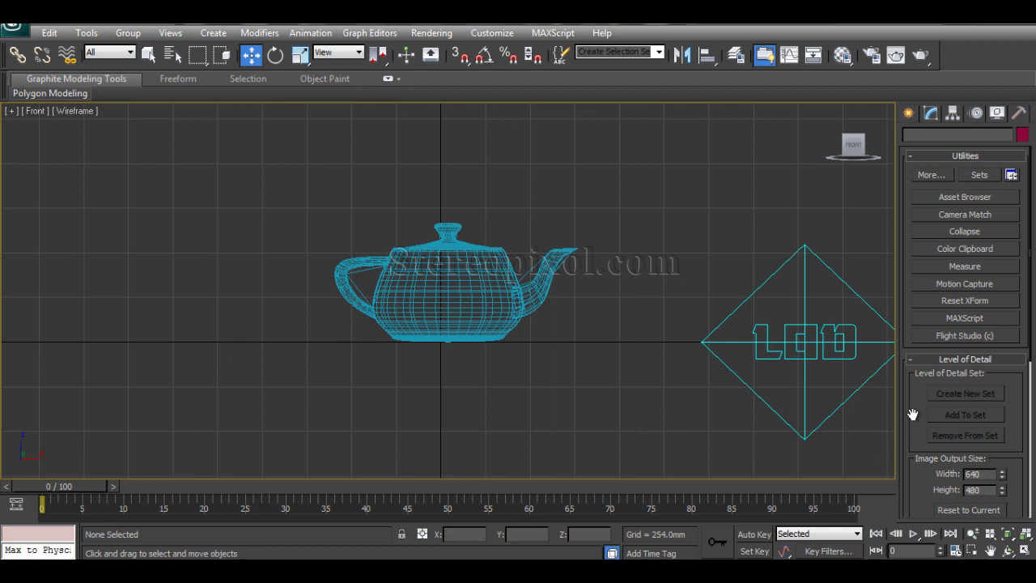
Step: Try creating an LOD set from the High detail teapot and dismiss the grouping error
{"action": "left_click", "coordinate": [497, 264]}
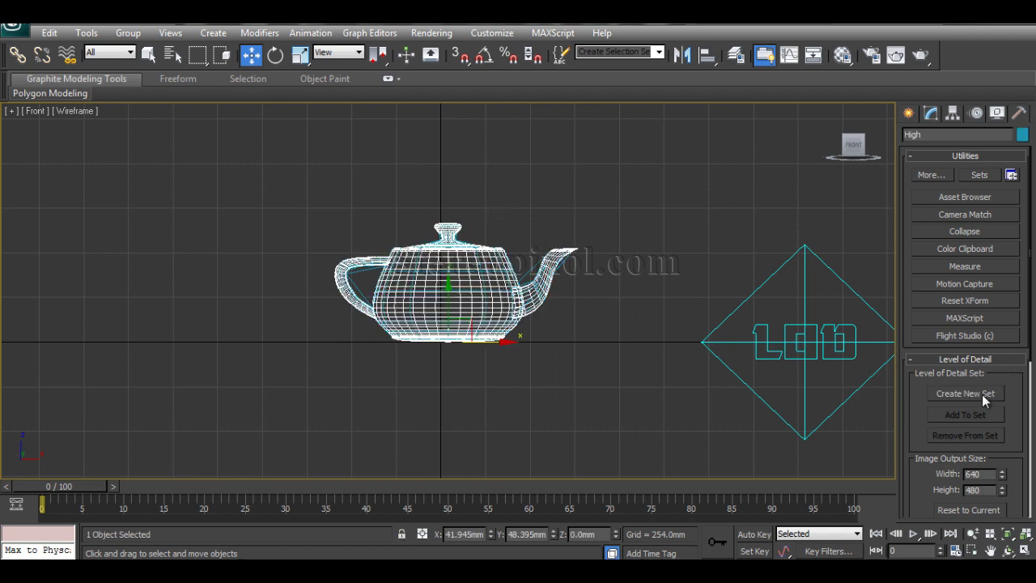
{"action": "left_click", "coordinate": [965, 394]}
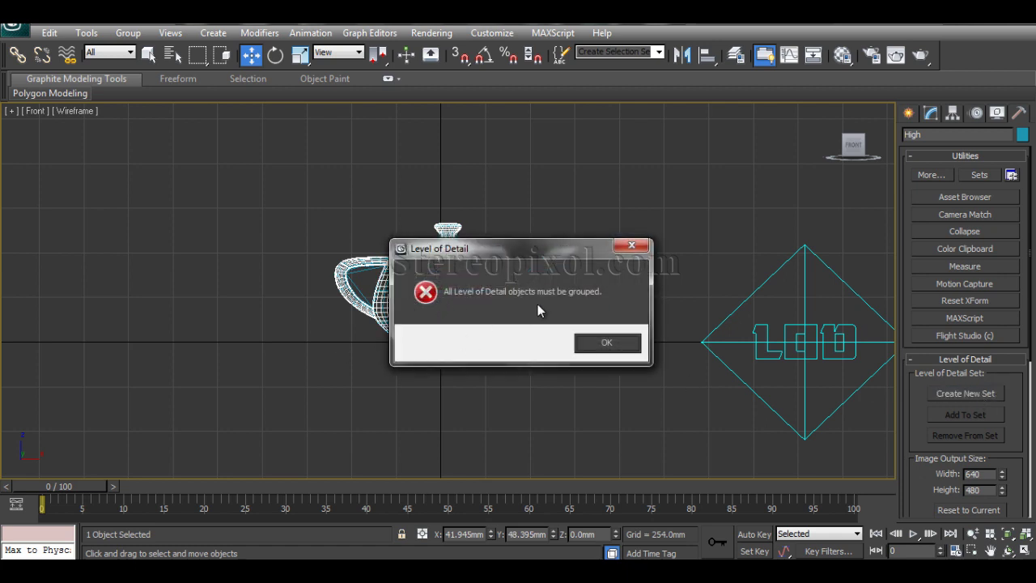
{"action": "left_click", "coordinate": [606, 343]}
{"action": "left_click", "coordinate": [570, 318]}
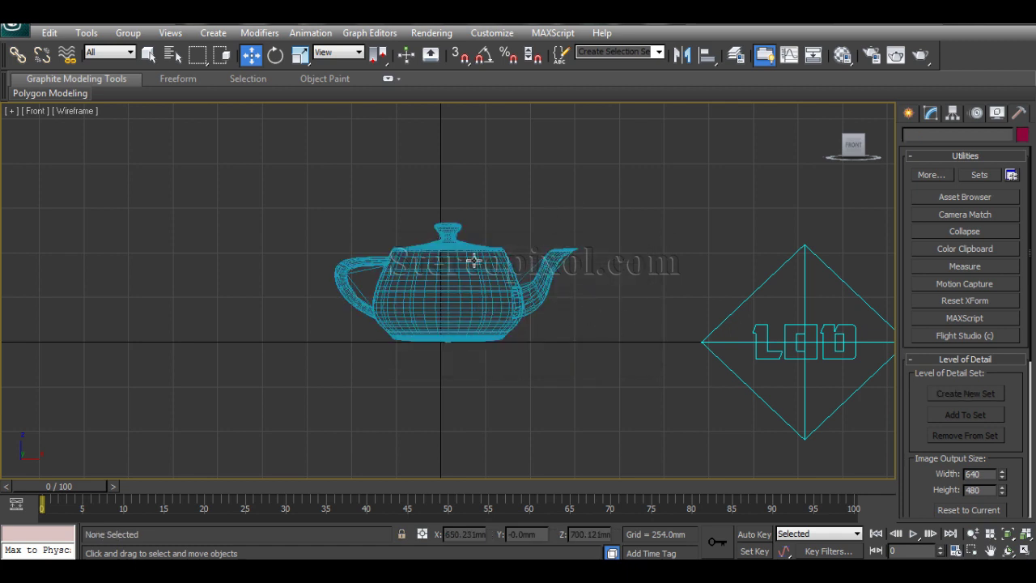
Step: Group the three overlapping teapots under the name 'LOD' and select the new group
{"action": "left_click_drag", "start_coordinate": [340, 220], "coordinate": [592, 348]}
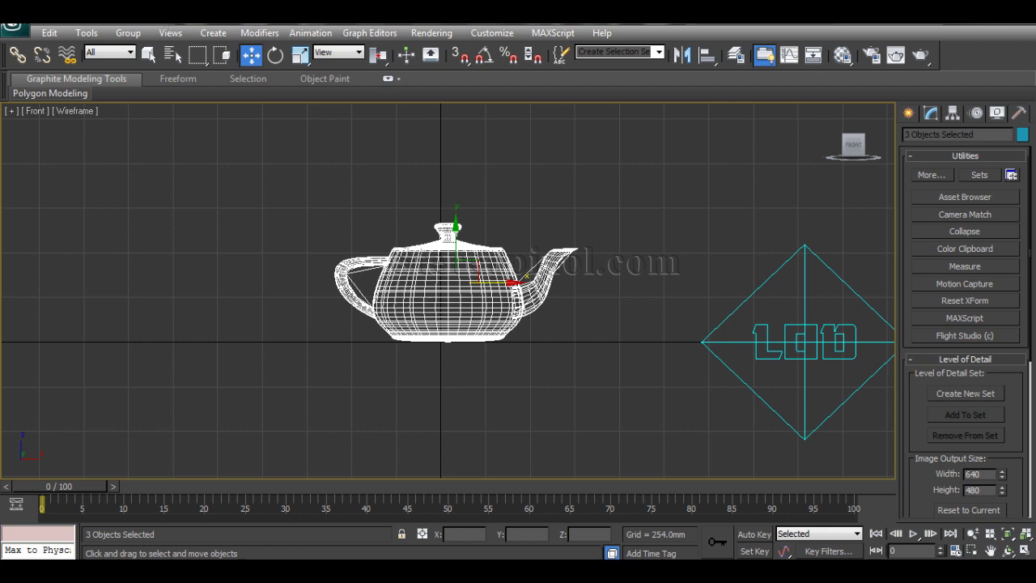
{"action": "left_click", "coordinate": [128, 32]}
{"action": "left_click", "coordinate": [147, 52]}
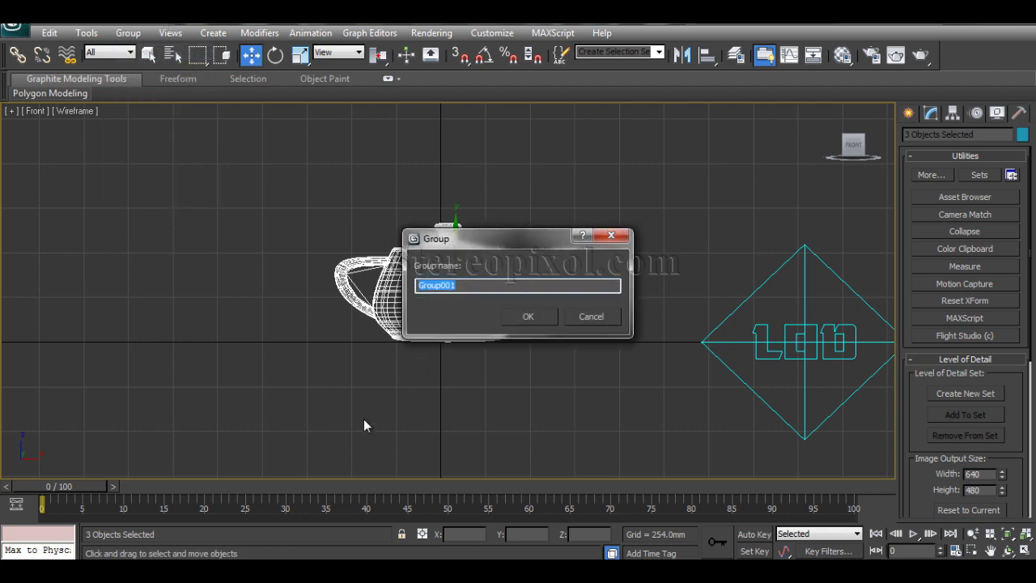
{"action": "type", "text": "LOD"}
{"action": "key", "text": "Return"}
{"action": "left_click", "coordinate": [559, 340]}
{"action": "left_click", "coordinate": [493, 300]}
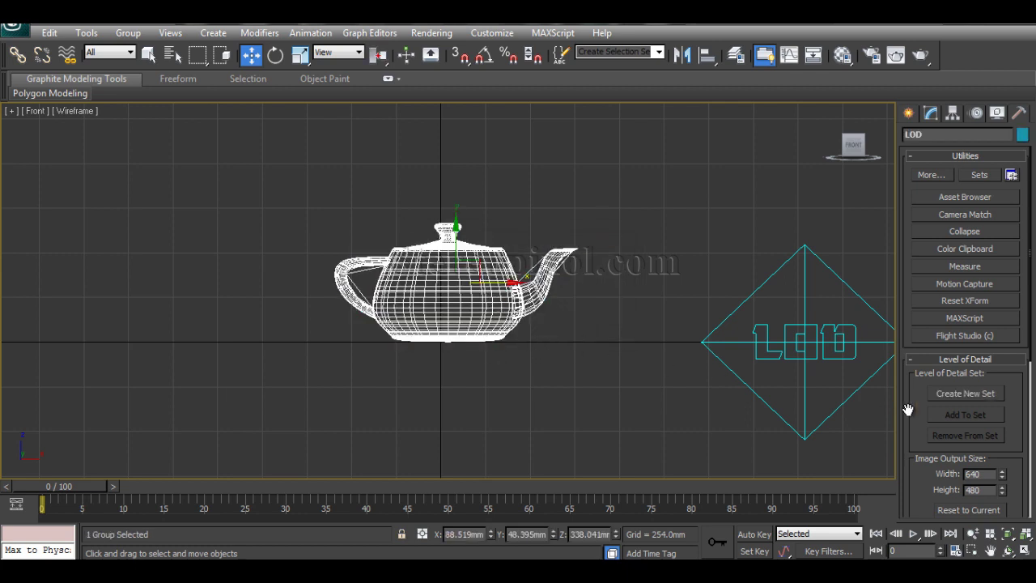
{"action": "left_click", "coordinate": [963, 393]}
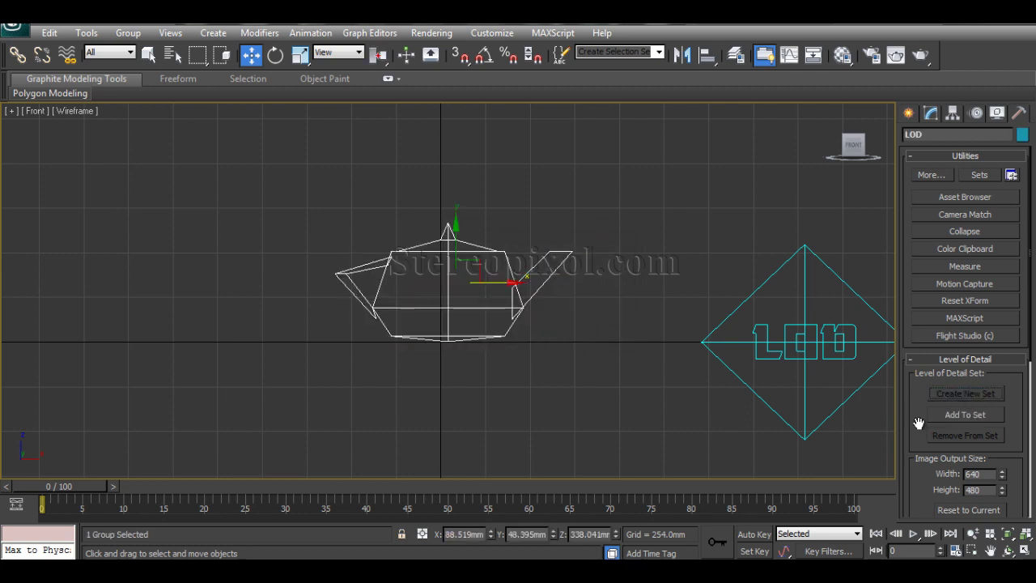
{"action": "left_click_drag", "start_coordinate": [917, 420], "coordinate": [912, 242]}
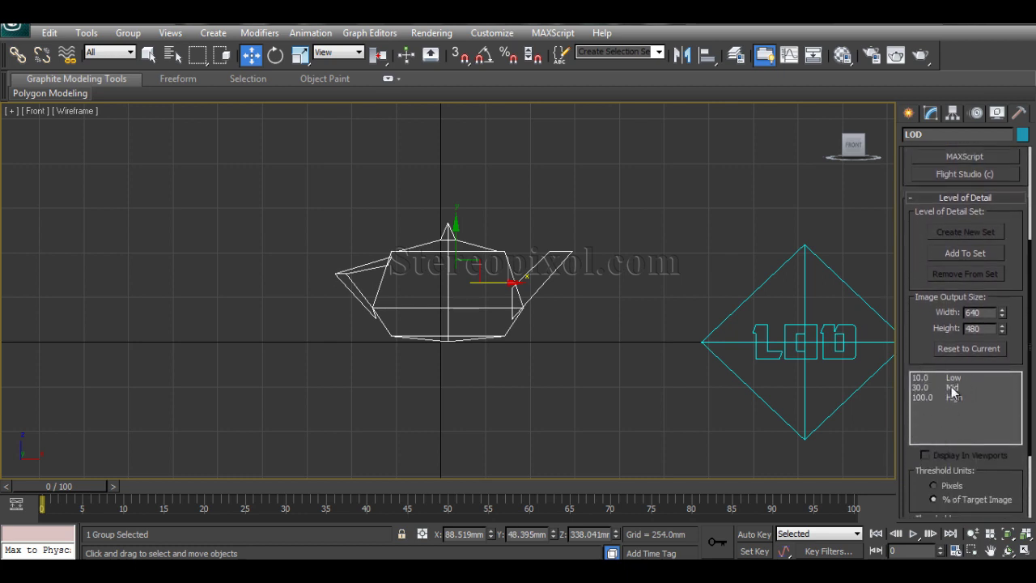
{"action": "left_click_drag", "start_coordinate": [915, 336], "coordinate": [913, 294]}
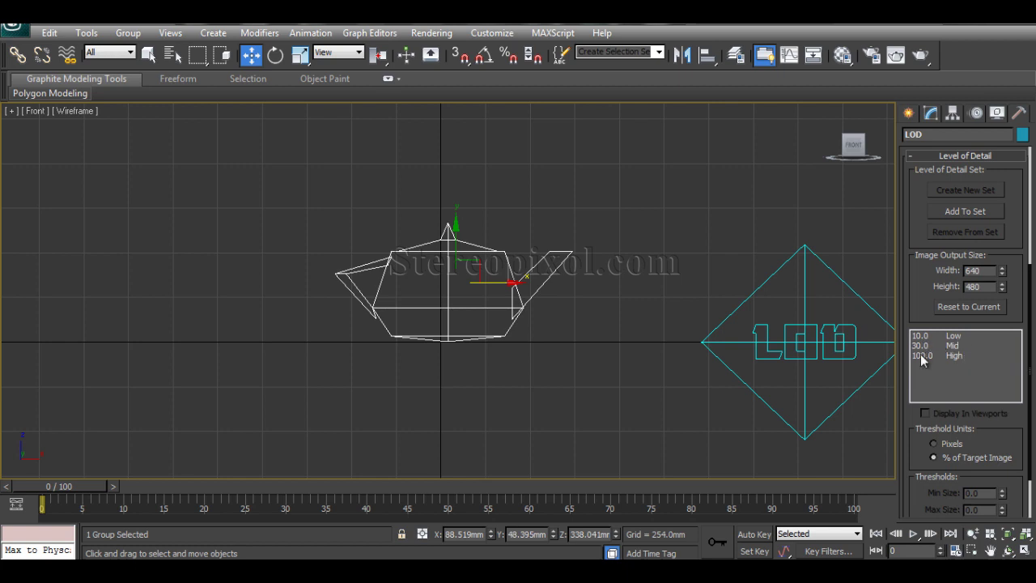
{"action": "left_click_drag", "start_coordinate": [912, 301], "coordinate": [915, 261]}
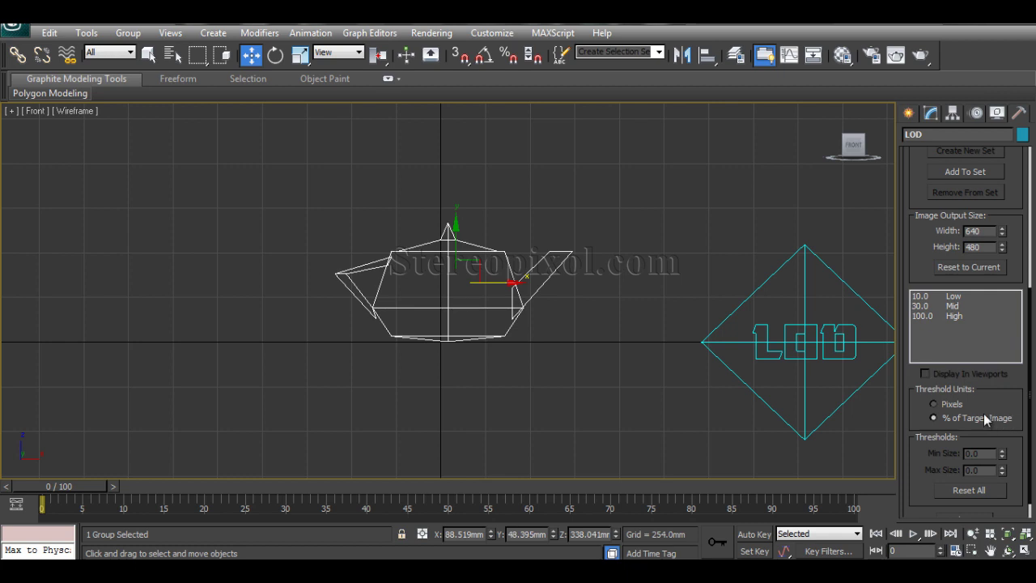
{"action": "right_click", "coordinate": [666, 251]}
{"action": "middle_click_drag", "start_coordinate": [636, 288], "coordinate": [640, 314]}
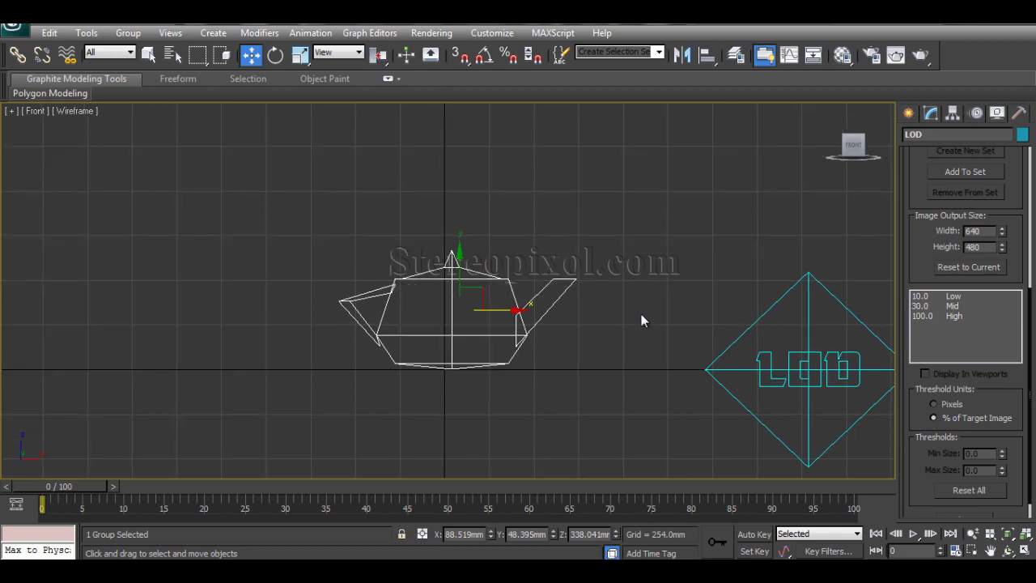
Step: Restore the four-viewport layout and place a free camera, Camera001, at the teapot in Front view
{"action": "key", "text": "alt+w"}
{"action": "right_click", "coordinate": [642, 240]}
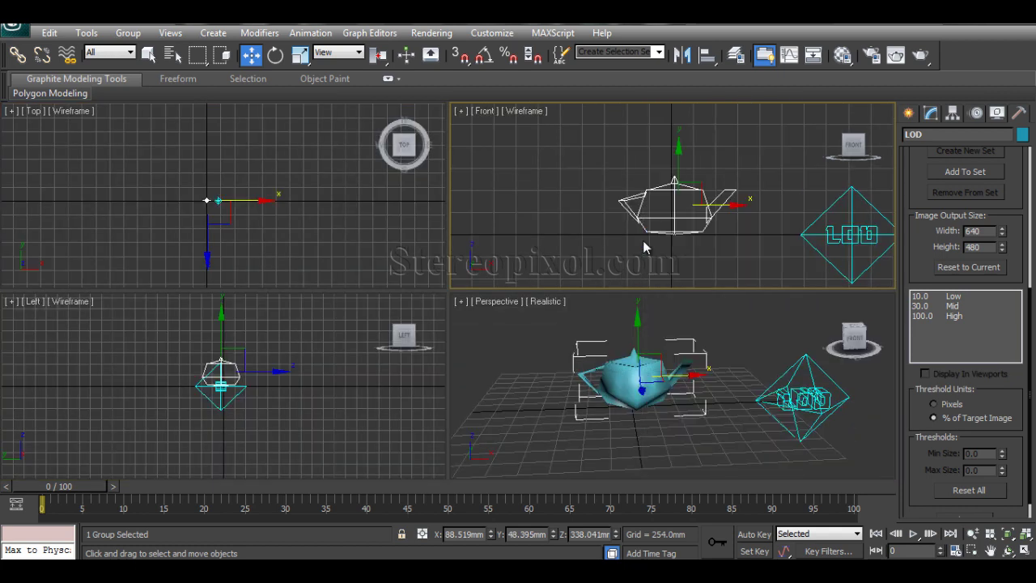
{"action": "left_click", "coordinate": [908, 112]}
{"action": "left_click", "coordinate": [968, 139]}
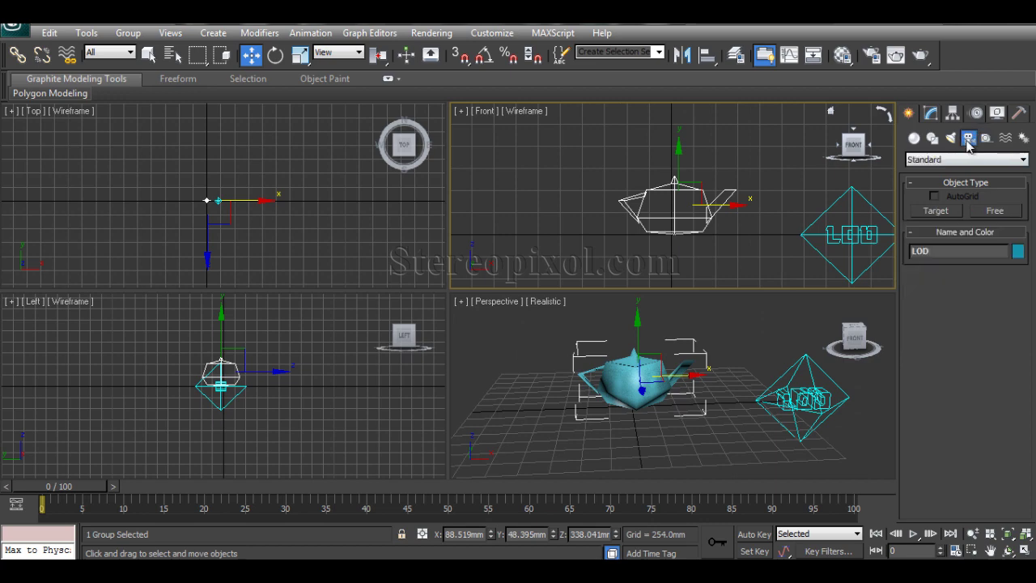
{"action": "left_click", "coordinate": [1000, 211]}
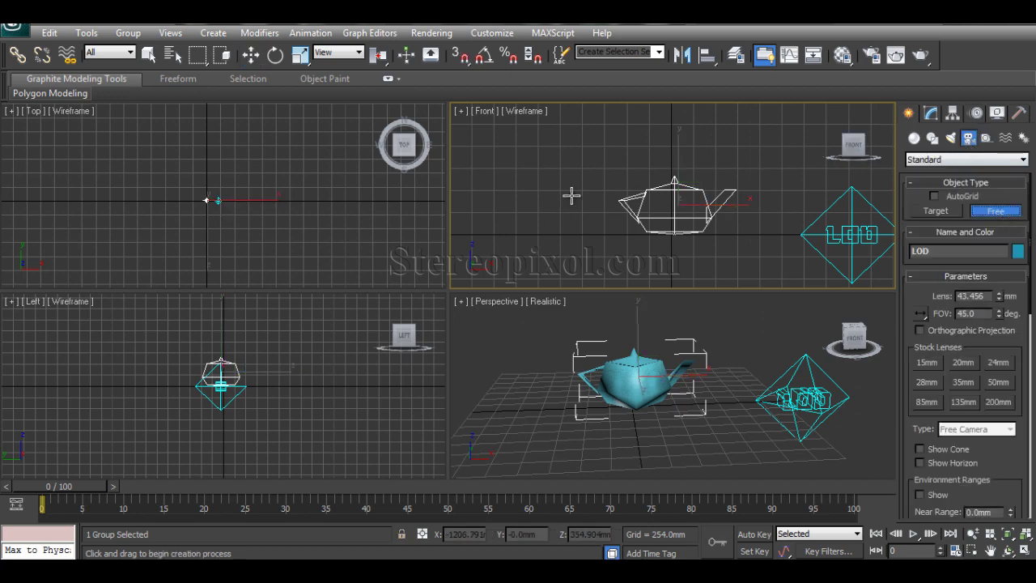
{"action": "left_click", "coordinate": [675, 214]}
{"action": "key", "text": "w"}
{"action": "right_click", "coordinate": [192, 207]}
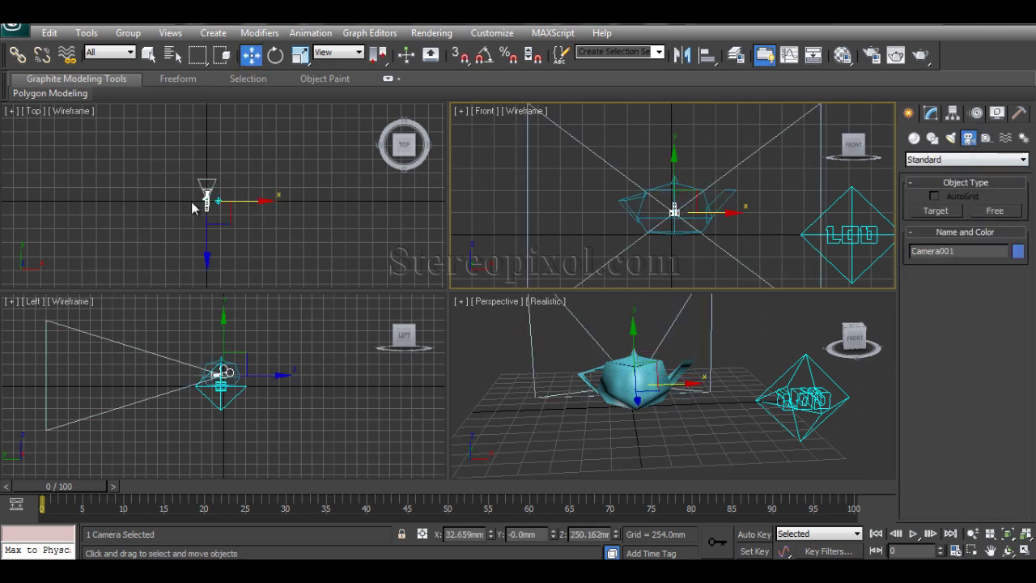
Step: Pull Camera001 and the LOD001 helper far back along Y in the Top view
{"action": "left_click_drag", "start_coordinate": [207, 168], "coordinate": [216, 266]}
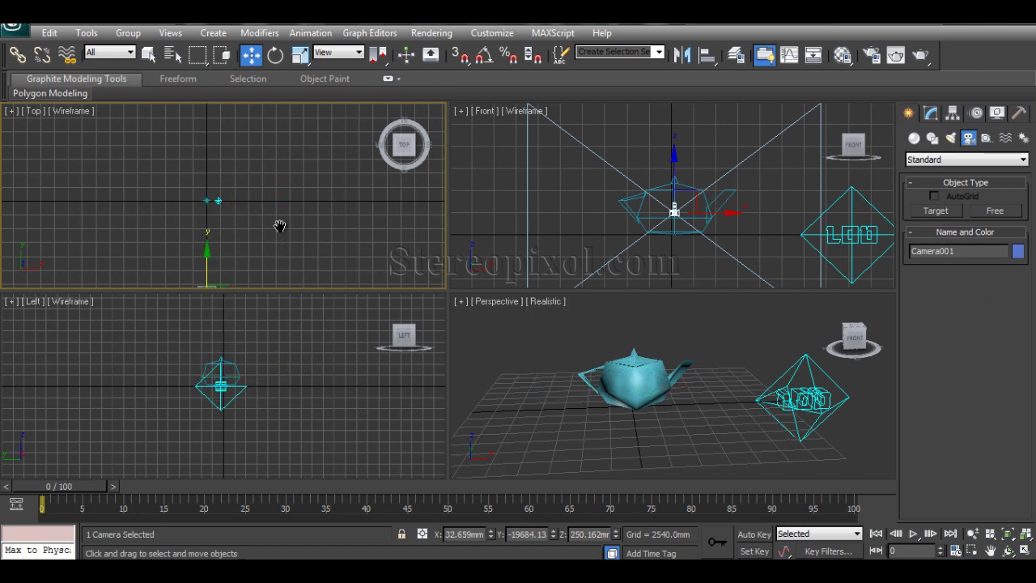
{"action": "middle_click_drag", "start_coordinate": [289, 196], "coordinate": [282, 180]}
{"action": "left_click_drag", "start_coordinate": [233, 215], "coordinate": [233, 272]}
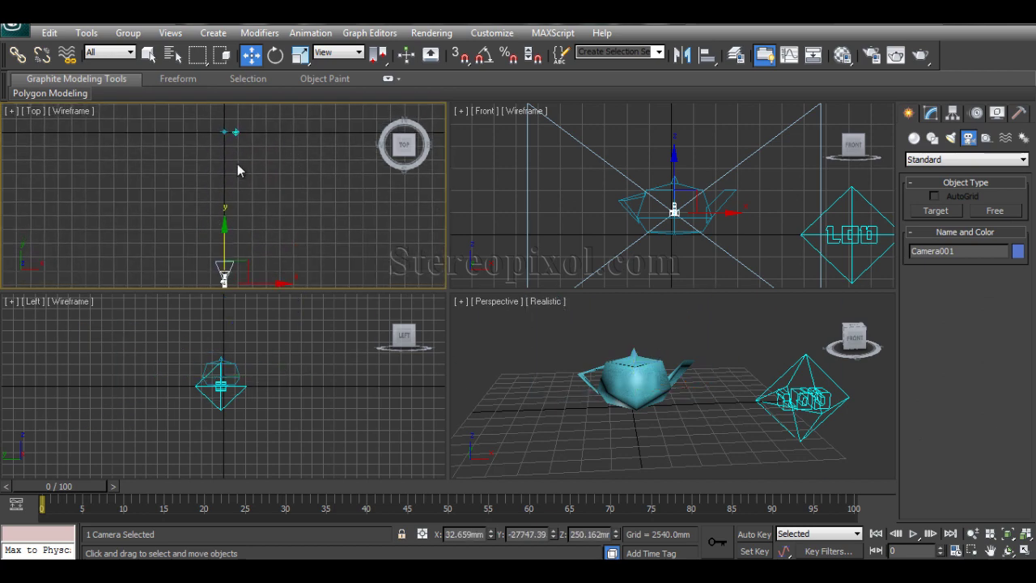
{"action": "left_click_drag", "start_coordinate": [234, 132], "coordinate": [237, 217]}
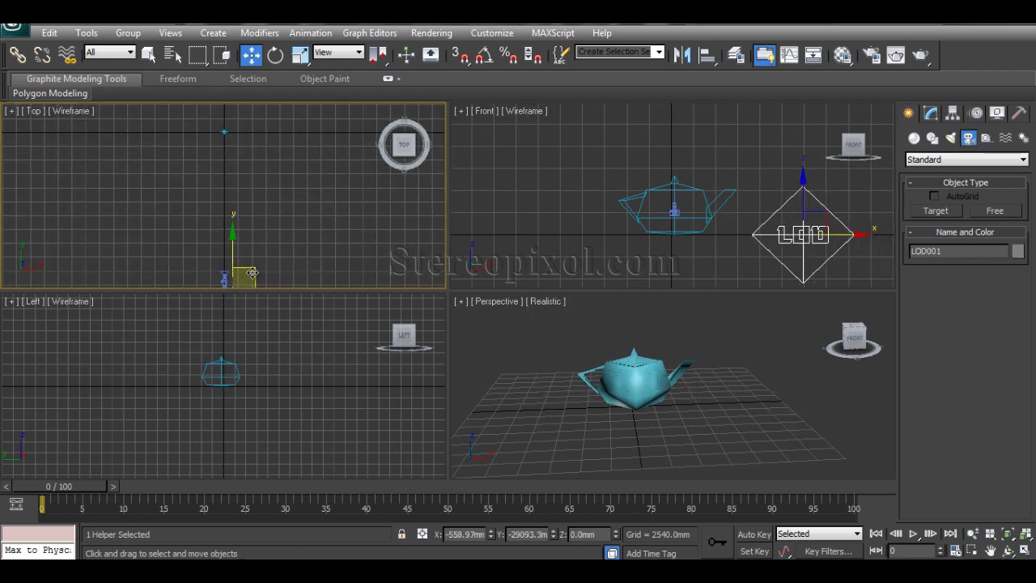
{"action": "middle_click_drag", "start_coordinate": [296, 226], "coordinate": [298, 203]}
Step: Check LOD001's level distances (Low at 450), then move the camera and helper together up Y
{"action": "left_click", "coordinate": [930, 113]}
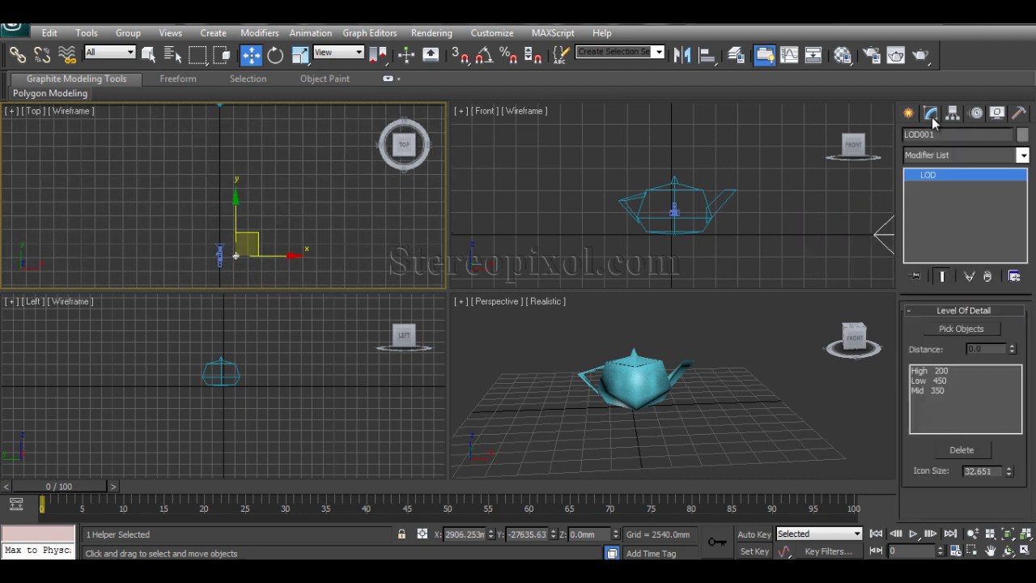
{"action": "left_click", "coordinate": [944, 381]}
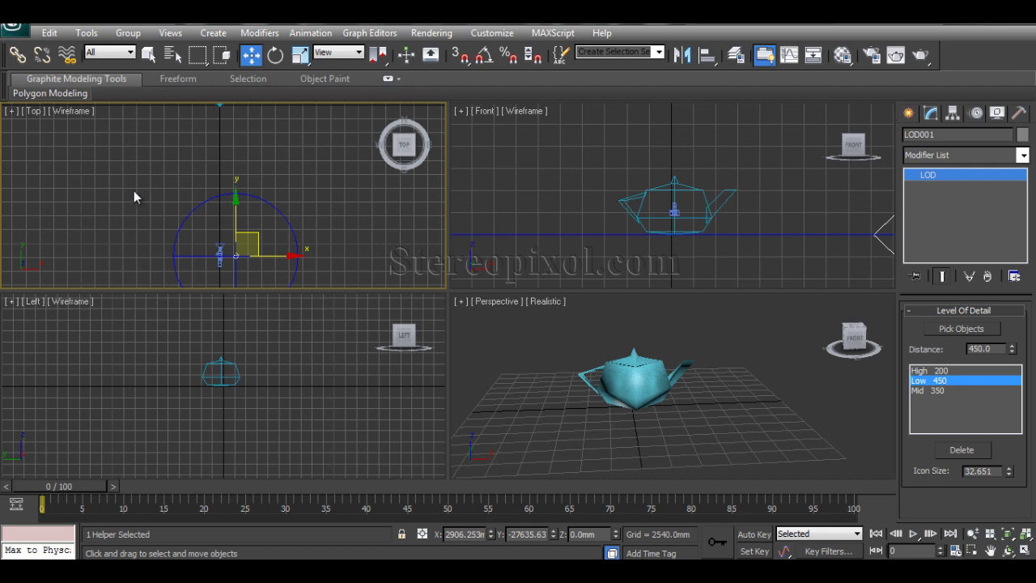
{"action": "left_click_drag", "start_coordinate": [137, 192], "coordinate": [266, 287]}
{"action": "left_click_drag", "start_coordinate": [227, 229], "coordinate": [235, 126]}
Step: Reselect the LOD helper and camera in the Top view and activate the perspective viewport
{"action": "middle_click_drag", "start_coordinate": [254, 208], "coordinate": [271, 272]}
{"action": "middle_click_drag", "start_coordinate": [301, 231], "coordinate": [275, 224]}
{"action": "left_click", "coordinate": [310, 219]}
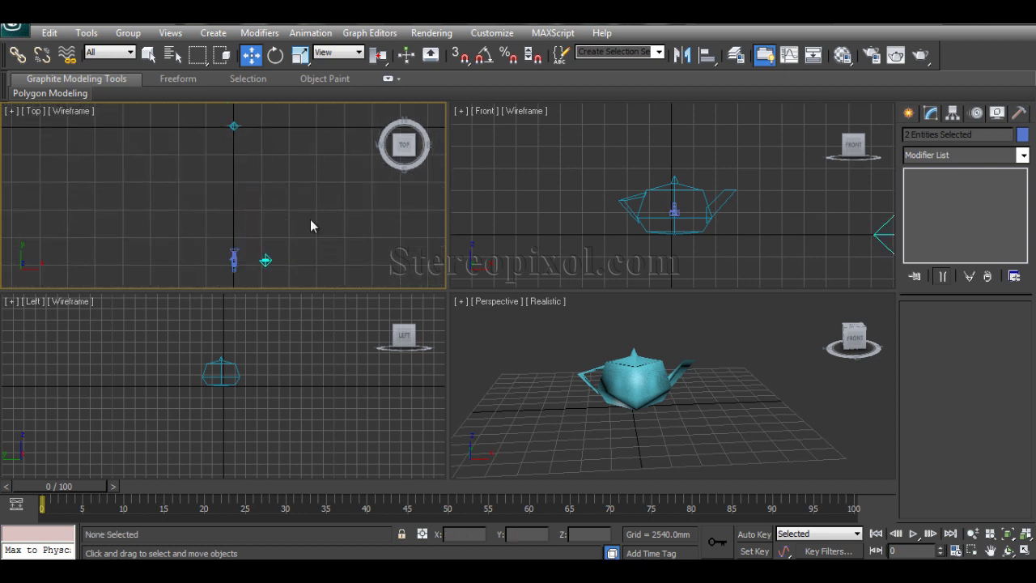
{"action": "left_click", "coordinate": [266, 270]}
{"action": "left_click", "coordinate": [233, 258]}
{"action": "right_click", "coordinate": [679, 436]}
Step: Switch the fourth viewport to Camera001 and render the distant low-detail teapot
{"action": "key", "text": "c"}
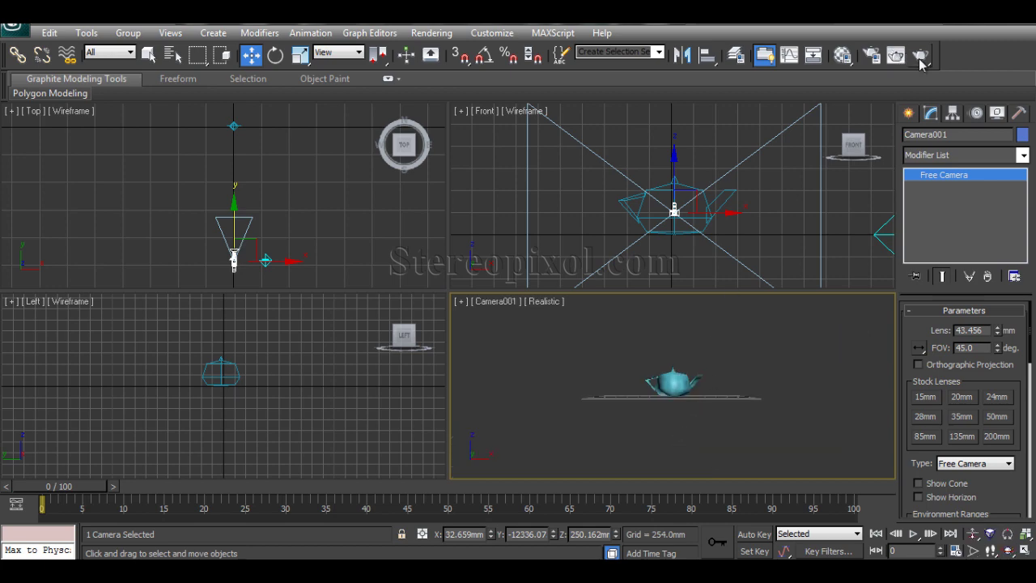
{"action": "left_click", "coordinate": [896, 54]}
{"action": "left_click", "coordinate": [567, 76]}
Step: Move Camera001 farther back along Y, render it again, then bring it closer to the teapots
{"action": "left_click", "coordinate": [235, 227]}
{"action": "left_click_drag", "start_coordinate": [235, 228], "coordinate": [241, 301]}
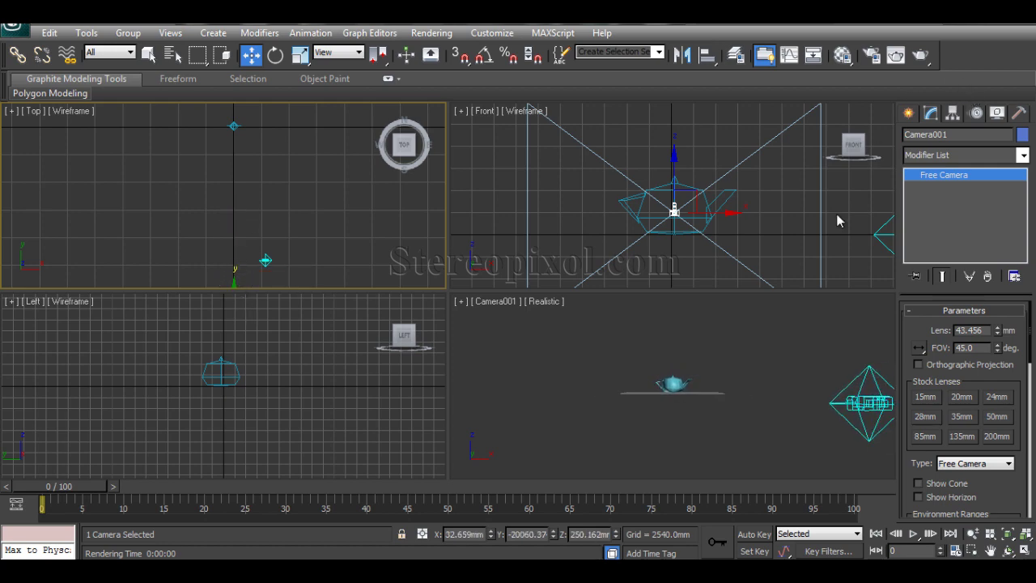
{"action": "left_click", "coordinate": [822, 312]}
{"action": "left_click", "coordinate": [920, 57]}
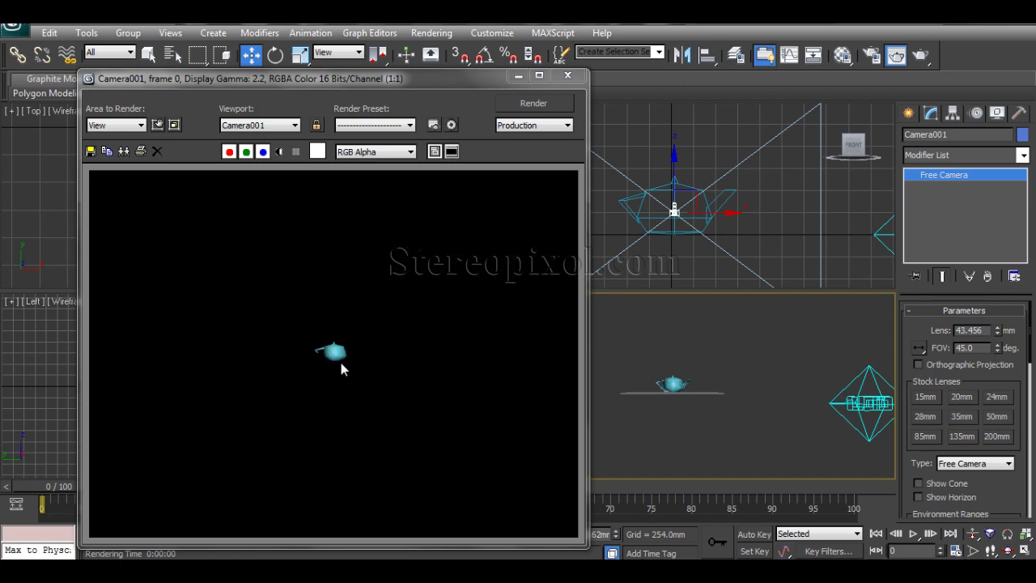
{"action": "left_click", "coordinate": [567, 75]}
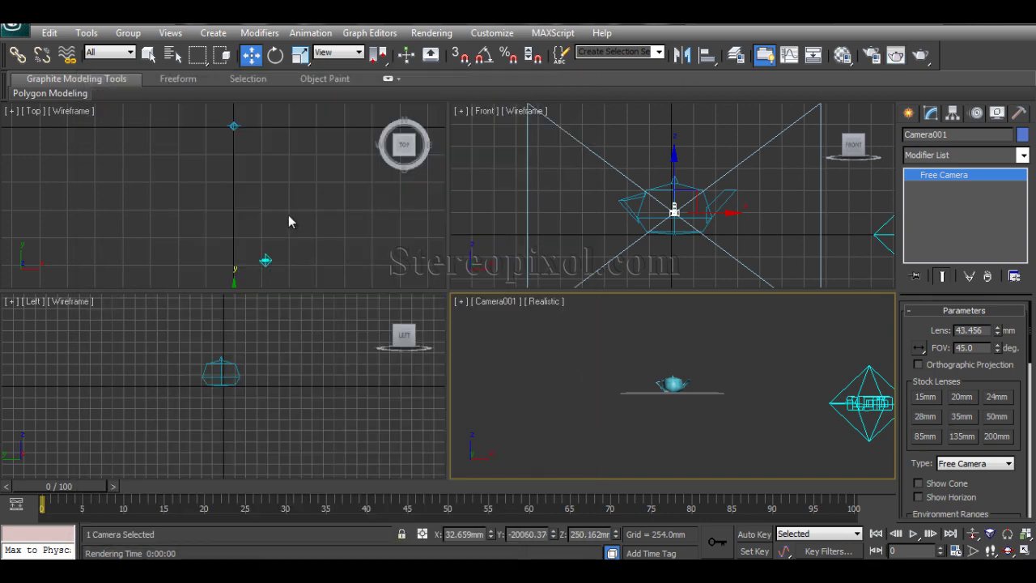
{"action": "scroll", "coordinate": [313, 167], "scroll_direction": "down", "scroll_amount": 3}
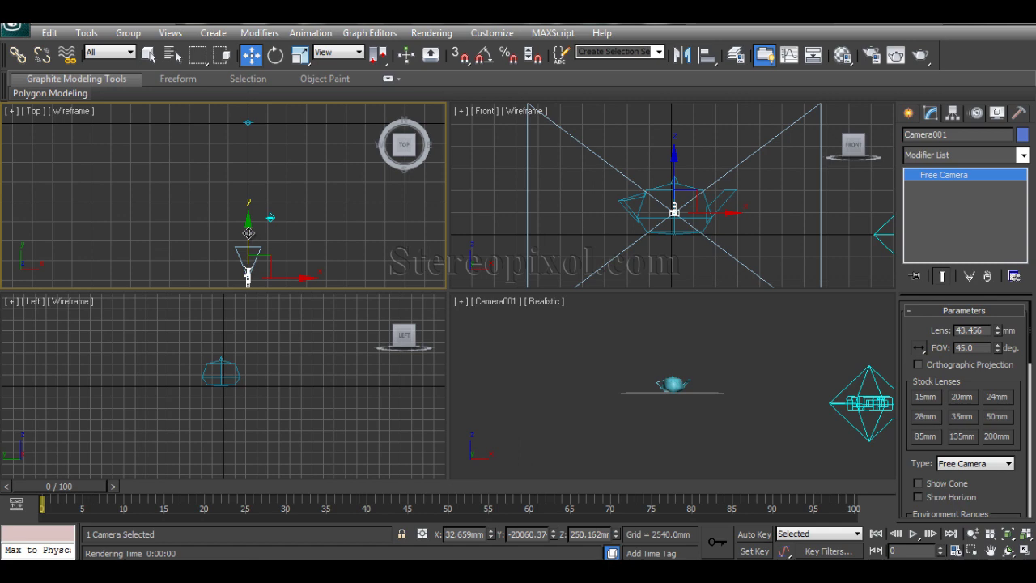
{"action": "left_click_drag", "start_coordinate": [248, 233], "coordinate": [257, 184]}
Step: Render the Camera001 view and inspect the teapot in the rendered frame
{"action": "middle_click", "coordinate": [736, 409]}
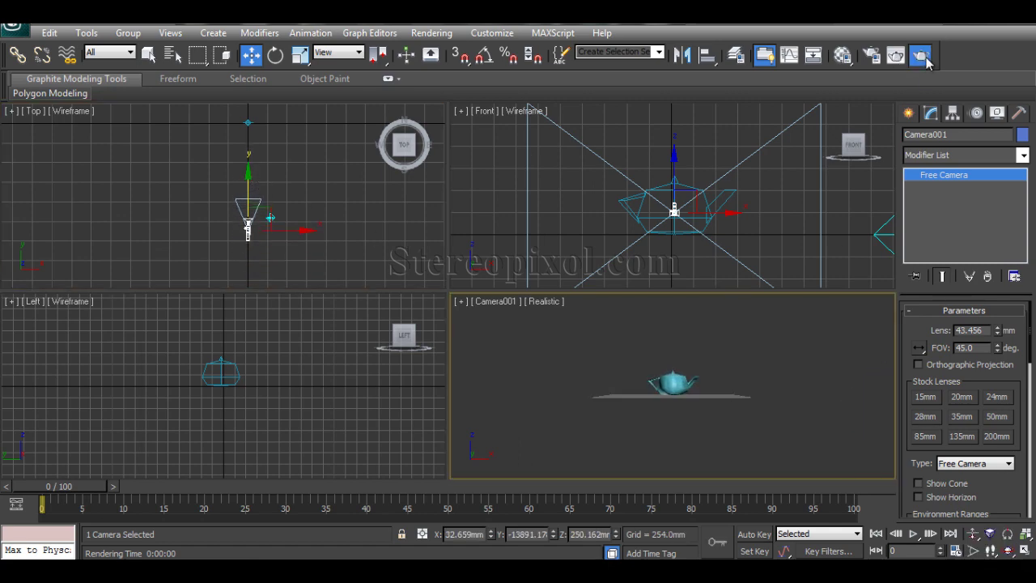
{"action": "left_click", "coordinate": [921, 55]}
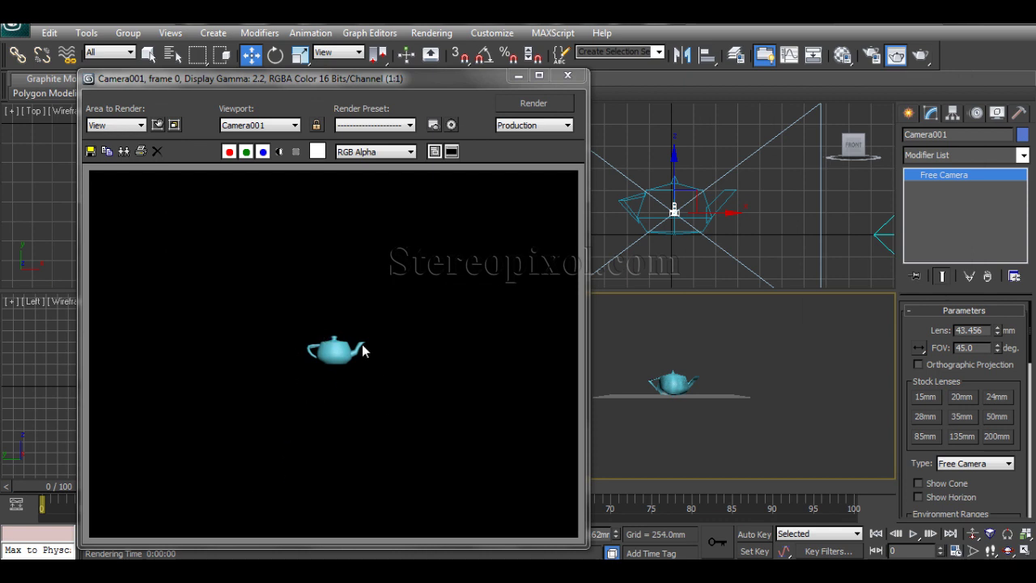
{"action": "scroll", "coordinate": [339, 375], "scroll_direction": "up", "scroll_amount": 1}
{"action": "middle_click_drag", "start_coordinate": [520, 455], "coordinate": [300, 319]}
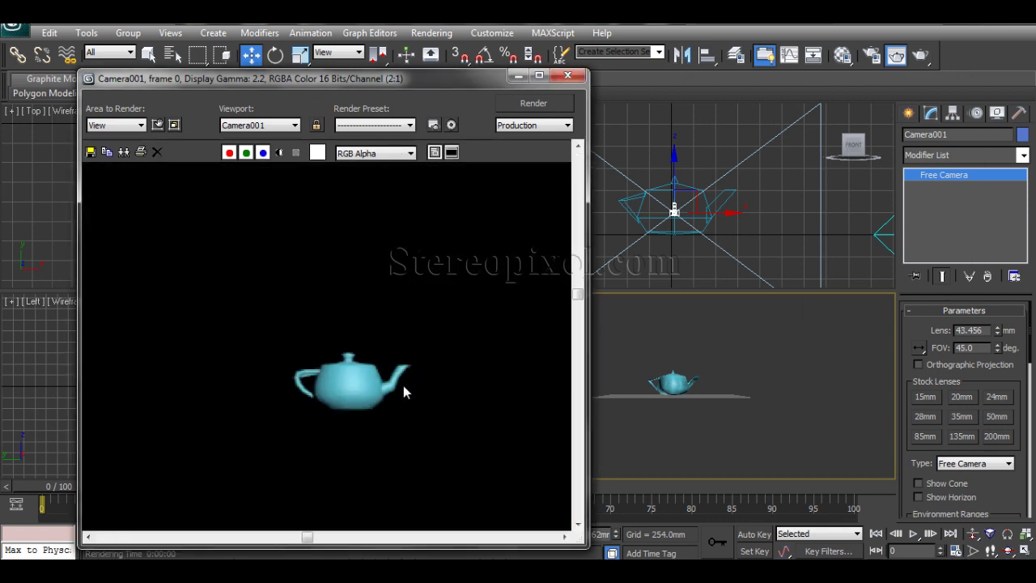
{"action": "left_click", "coordinate": [568, 75]}
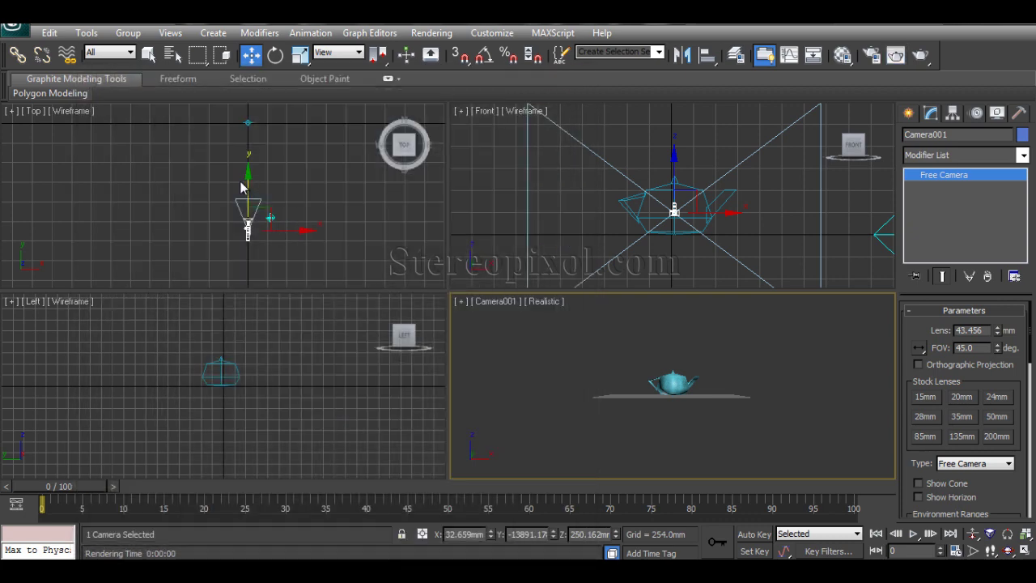
Step: Reselect Camera001, move it much closer along Y, and render the larger teapot again
{"action": "left_click", "coordinate": [275, 186]}
{"action": "left_click", "coordinate": [248, 224]}
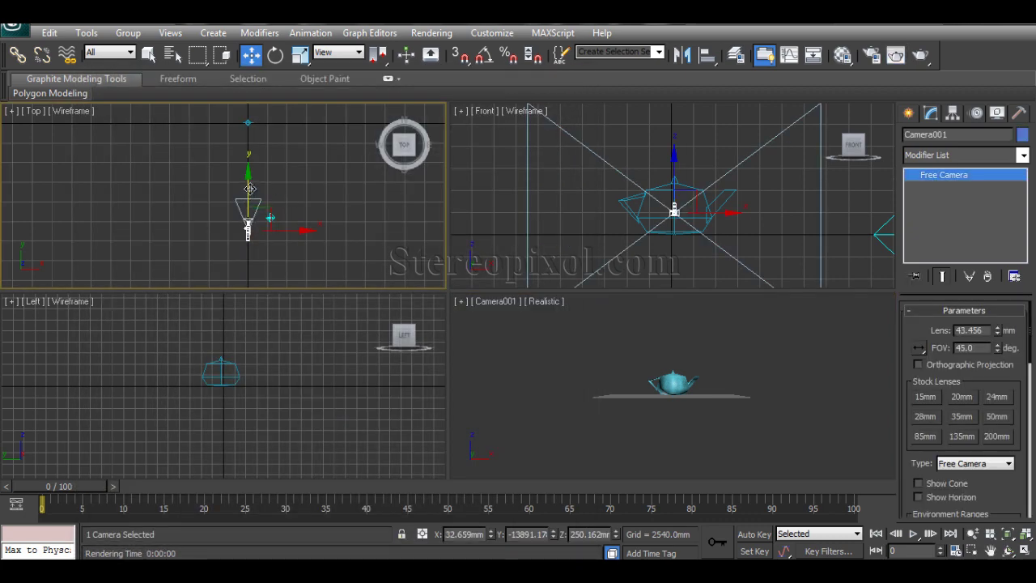
{"action": "left_click_drag", "start_coordinate": [249, 188], "coordinate": [253, 123]}
{"action": "right_click", "coordinate": [766, 462]}
{"action": "left_click", "coordinate": [895, 54]}
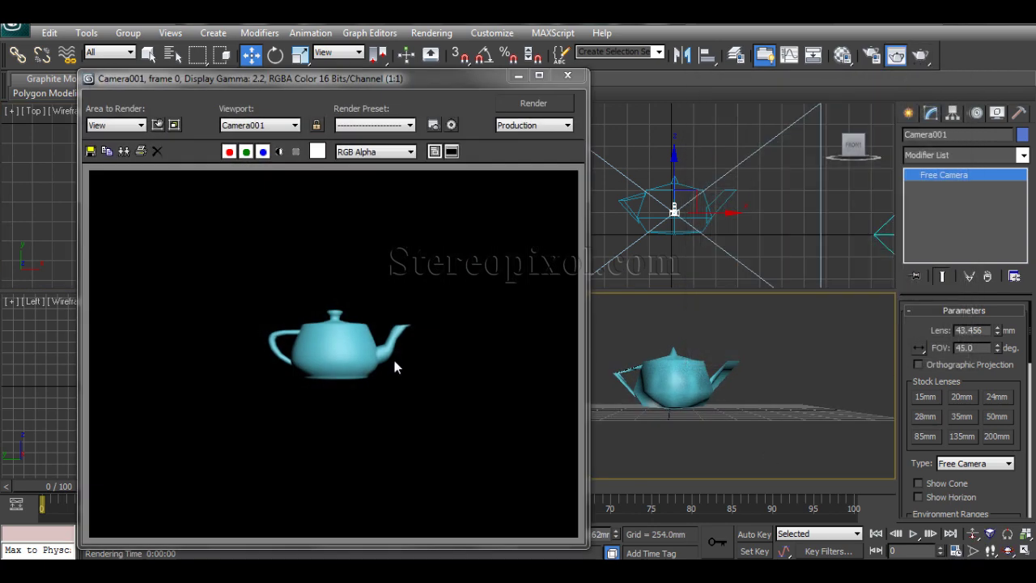
Step: Move Camera001 closer still along Y and render the large high-detail teapot
{"action": "left_click", "coordinate": [568, 75]}
{"action": "left_click_drag", "start_coordinate": [248, 124], "coordinate": [252, 105]}
{"action": "right_click", "coordinate": [724, 421]}
{"action": "left_click", "coordinate": [921, 55]}
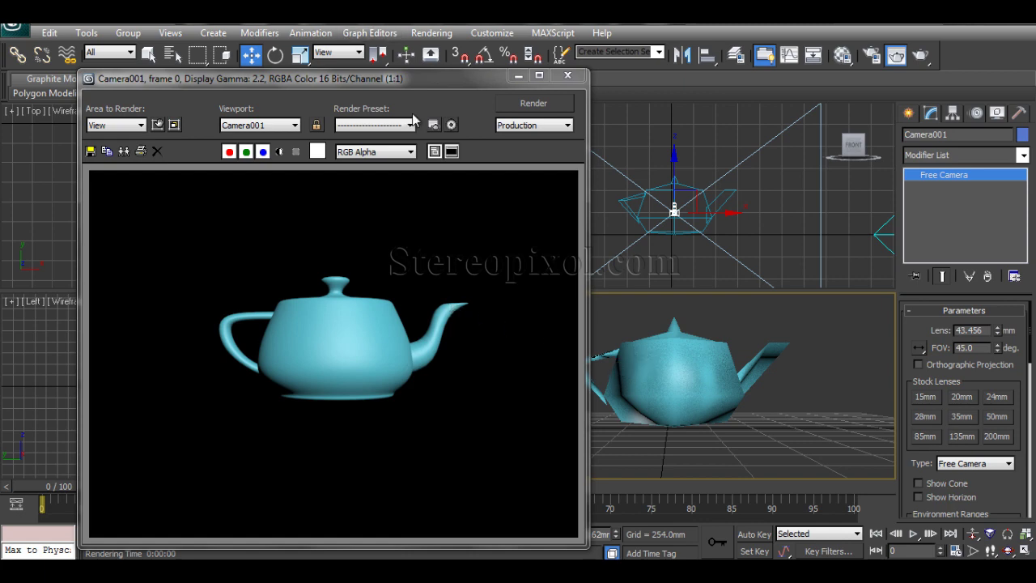
{"action": "left_click_drag", "start_coordinate": [488, 82], "coordinate": [435, 75]}
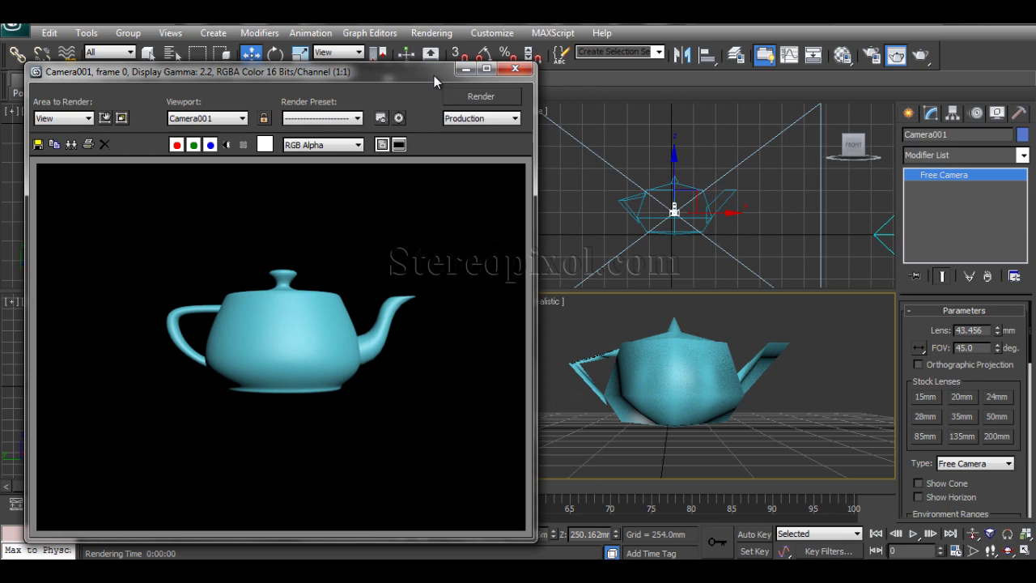